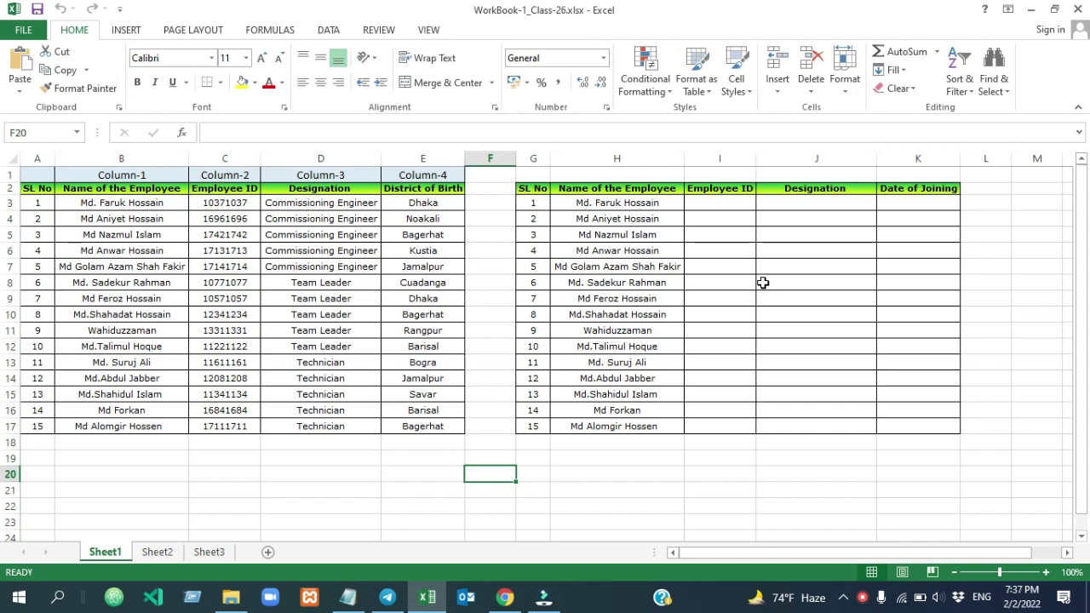
Try a VLOOKUP in B20, discard it, and glance at Sheet2's employee table
left_click(138, 476)
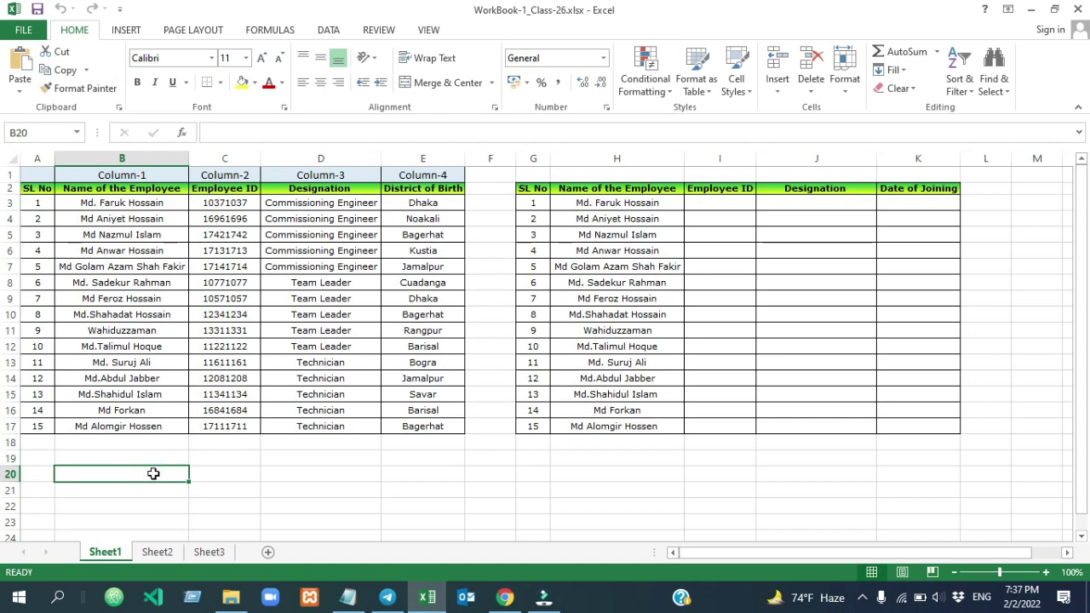
type("=")
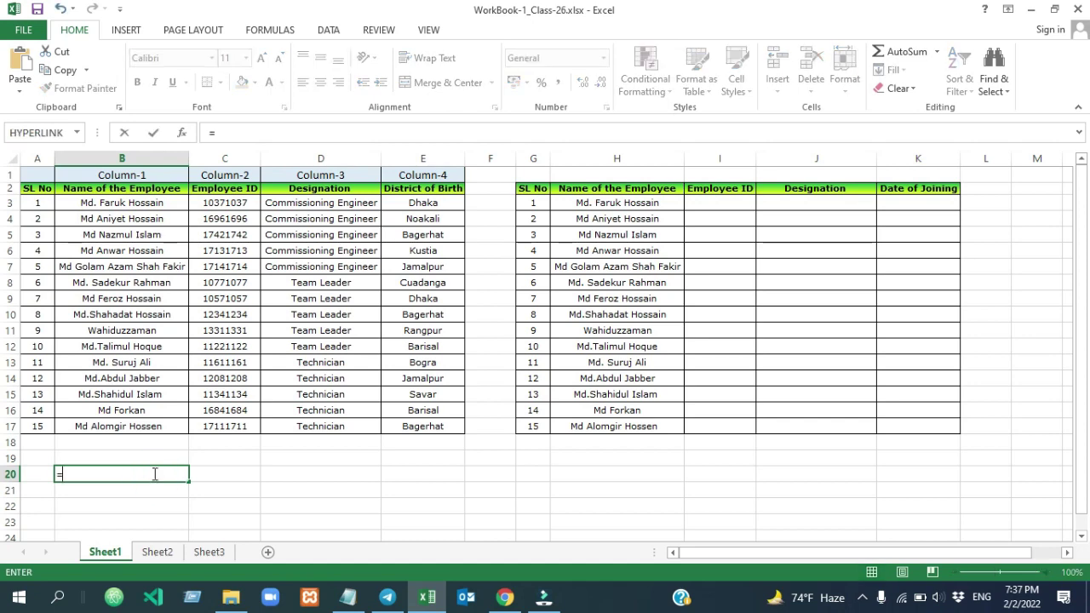
type("vl")
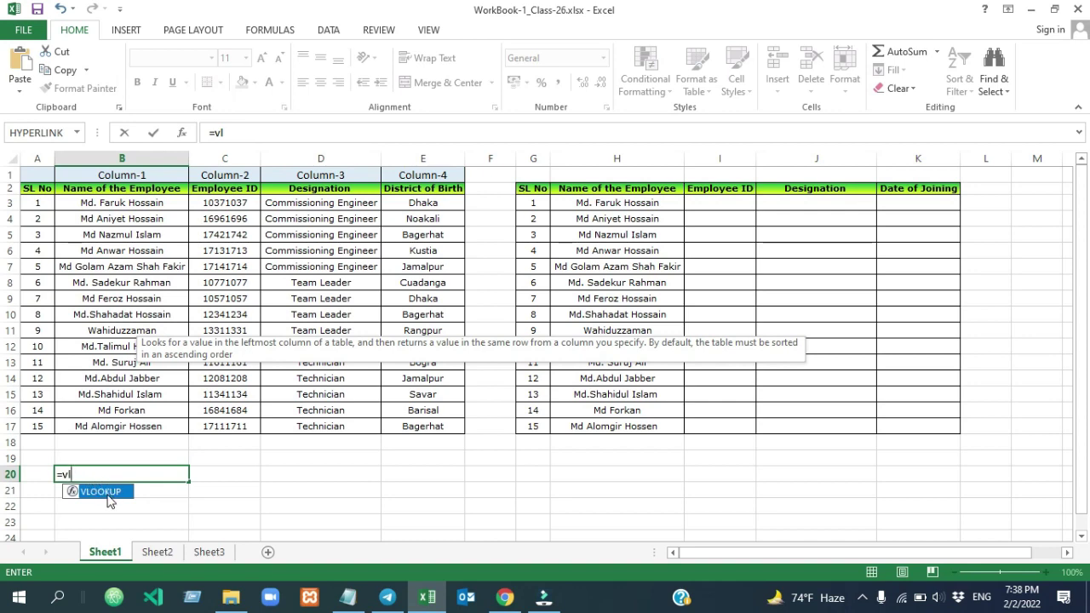
double_click(108, 493)
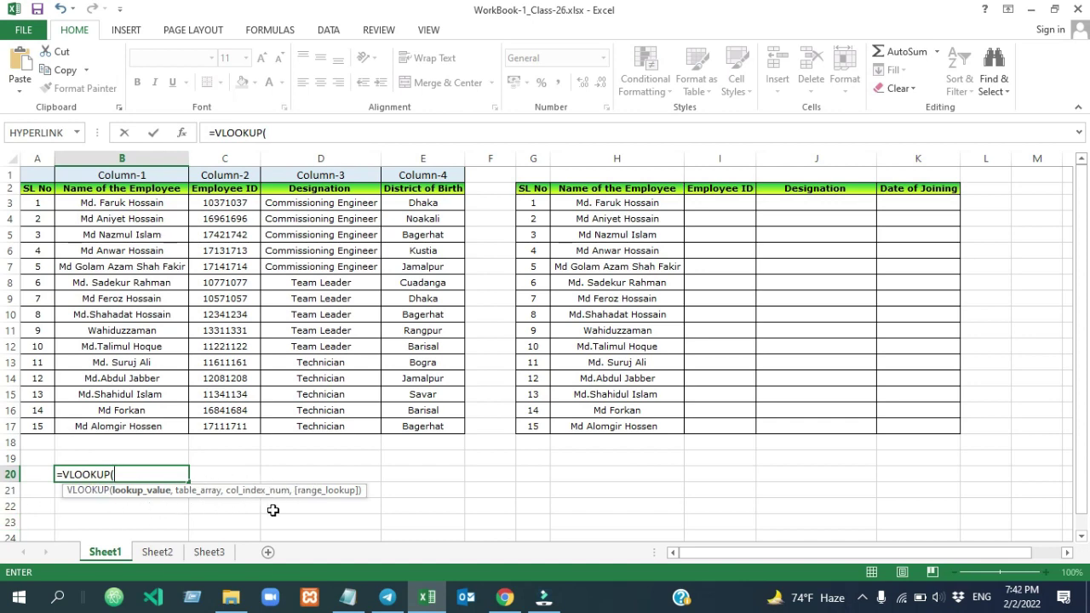
left_click_drag(116, 474, 56, 474)
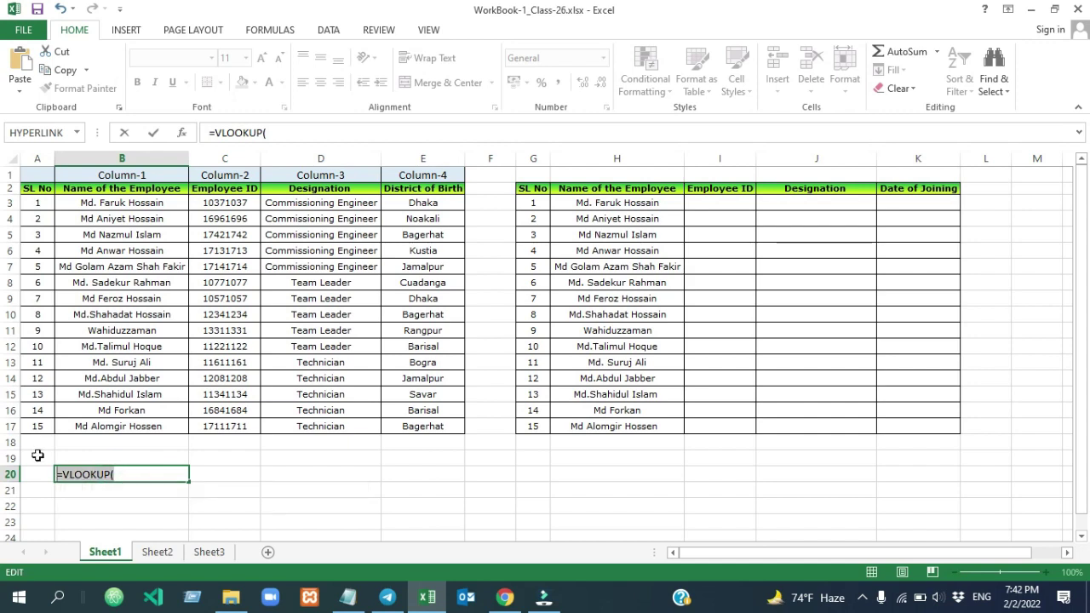
key("Escape")
left_click(243, 483)
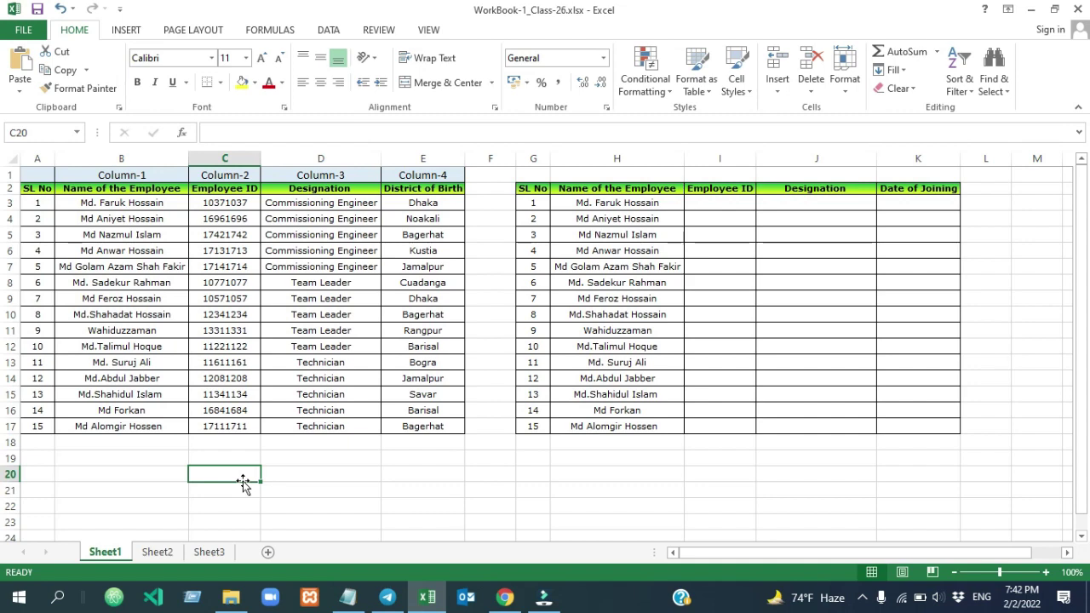
left_click(113, 477)
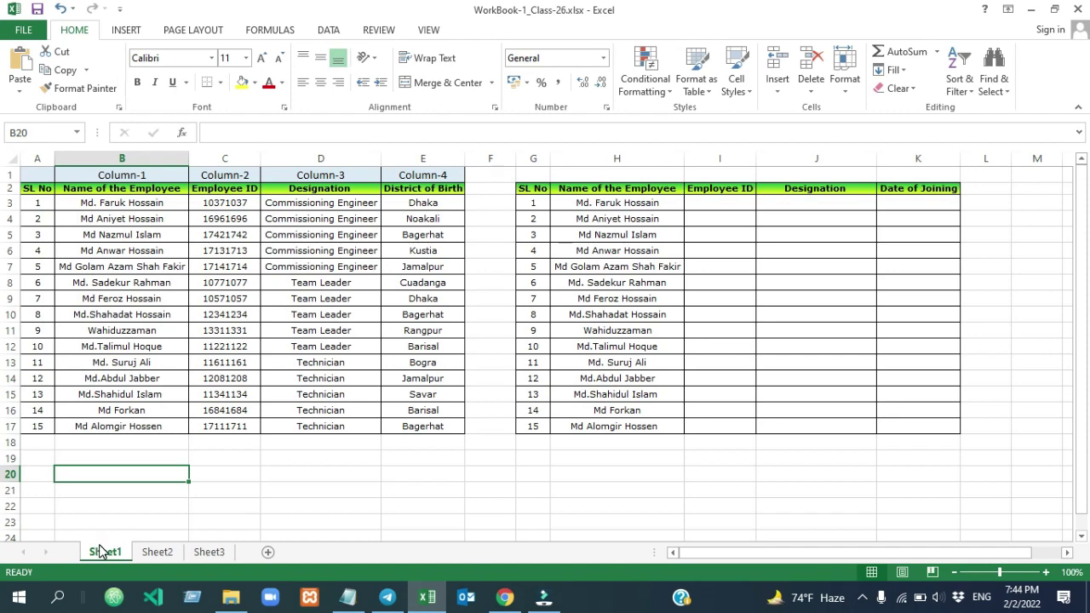
left_click(157, 554)
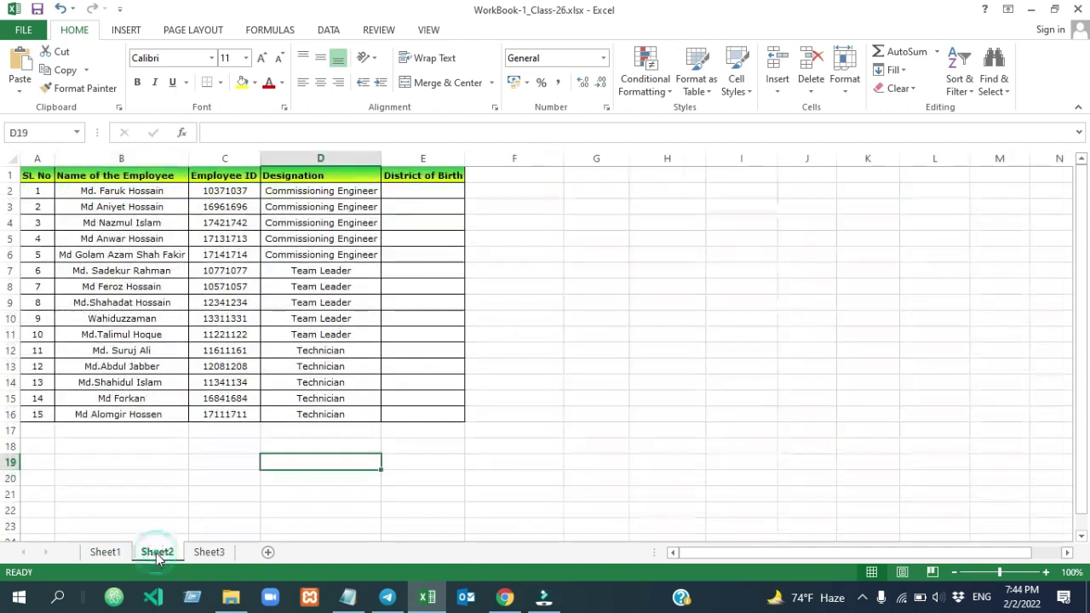
left_click(100, 552)
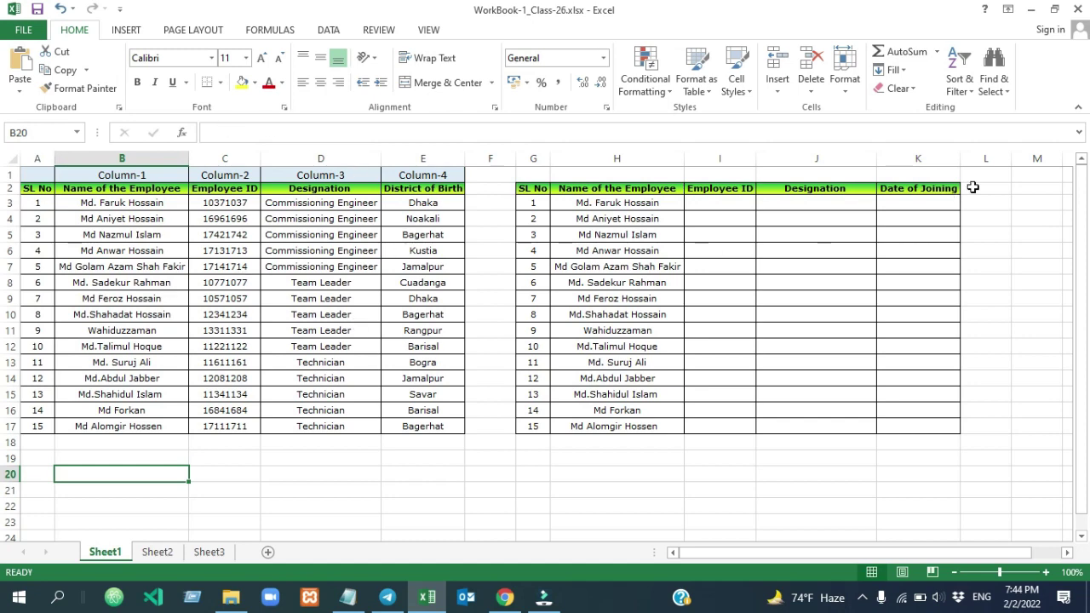
Begin =VLOOKUP(H3,B2:E17, in I3 with H3's name as the lookup value
left_click_drag(613, 198, 611, 426)
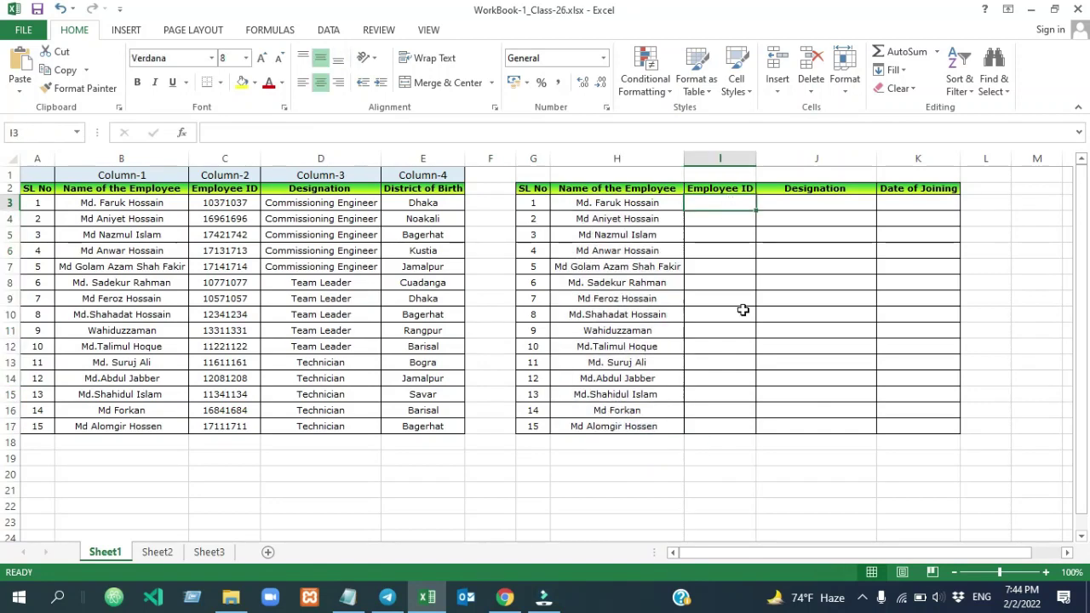
left_click(731, 203)
type("=")
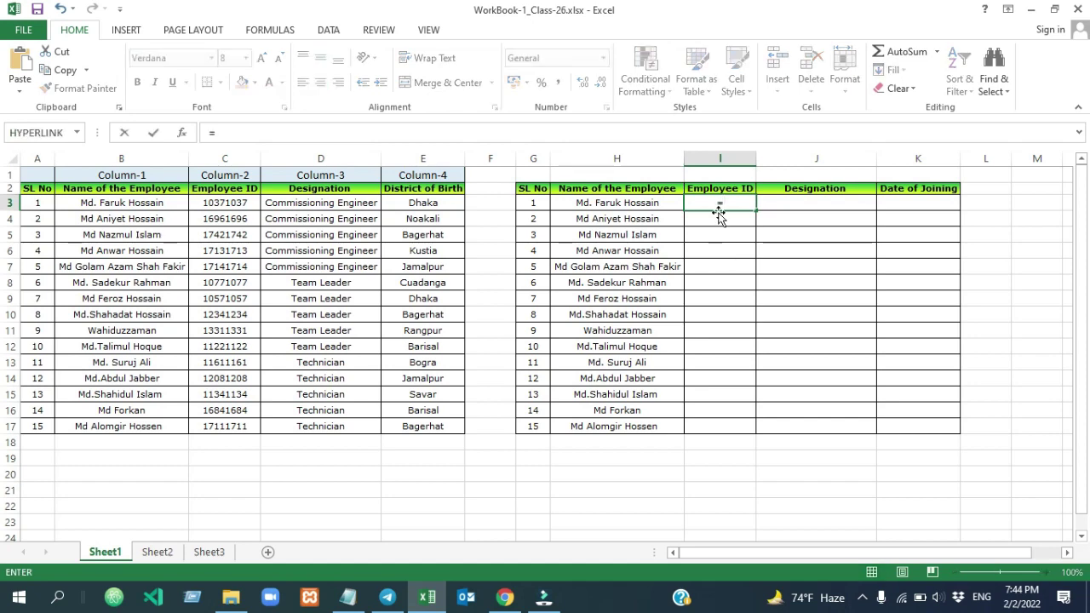
type("vl")
double_click(753, 221)
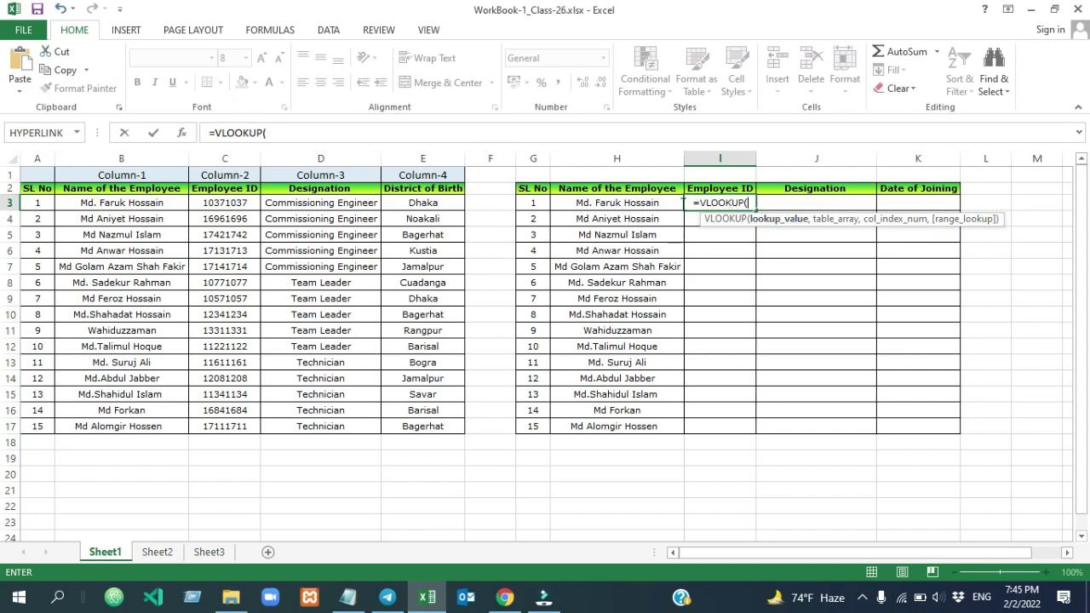
left_click(653, 204)
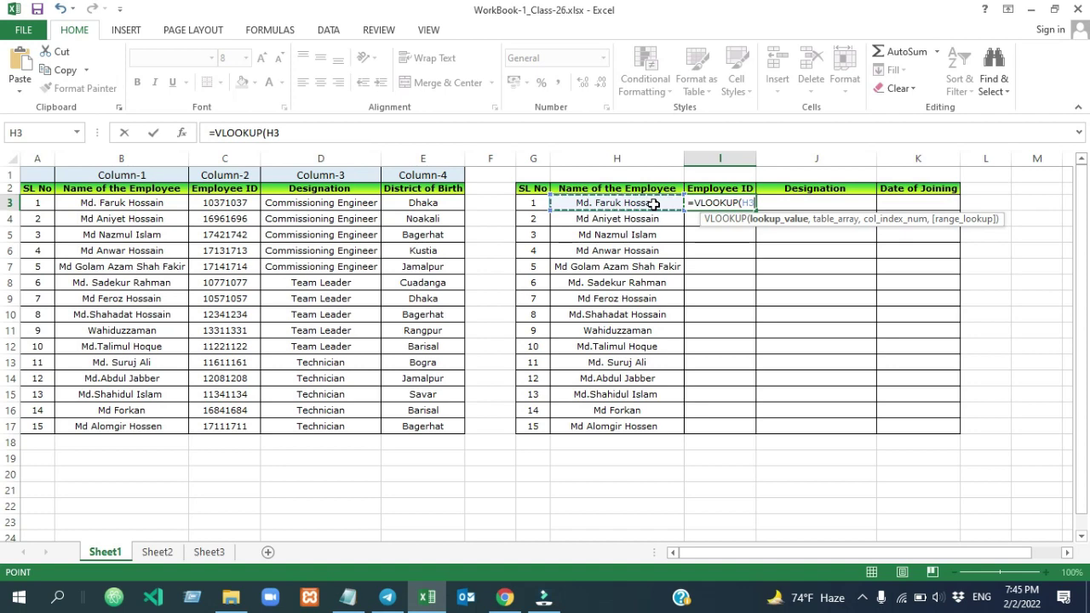
type(",")
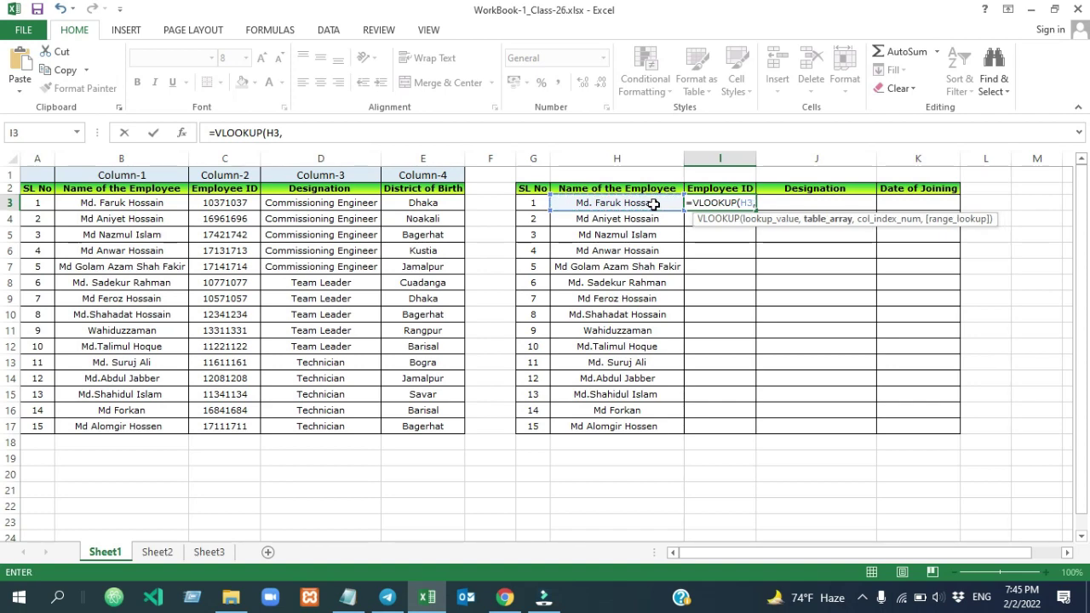
left_click_drag(120, 188, 407, 426)
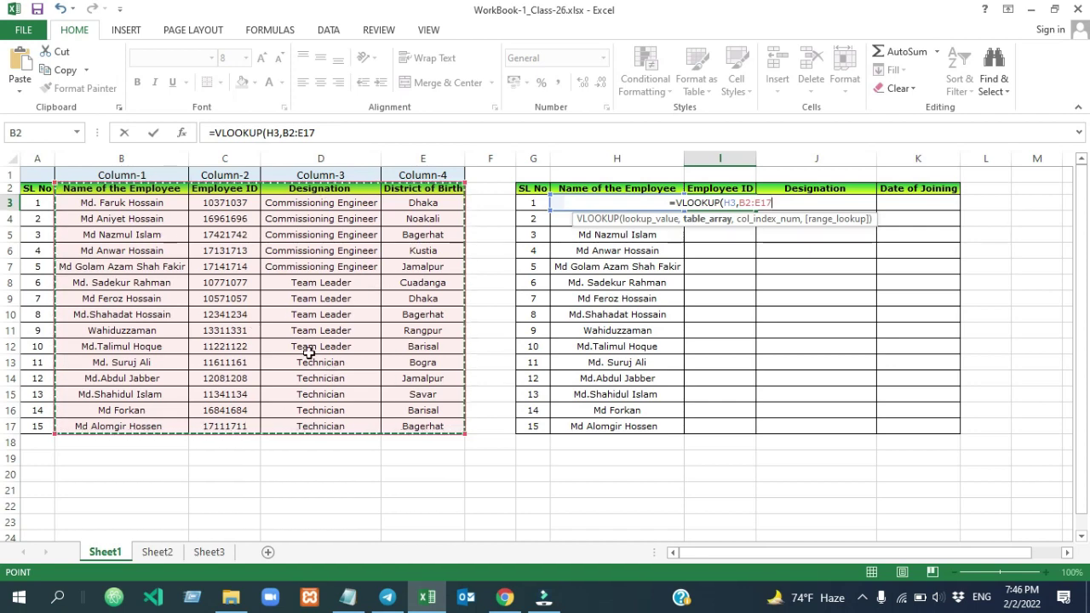
Complete I3 as =VLOOKUP(H3,B2:E17,2,FALSE), returning column 2 with exact match
left_click(339, 134)
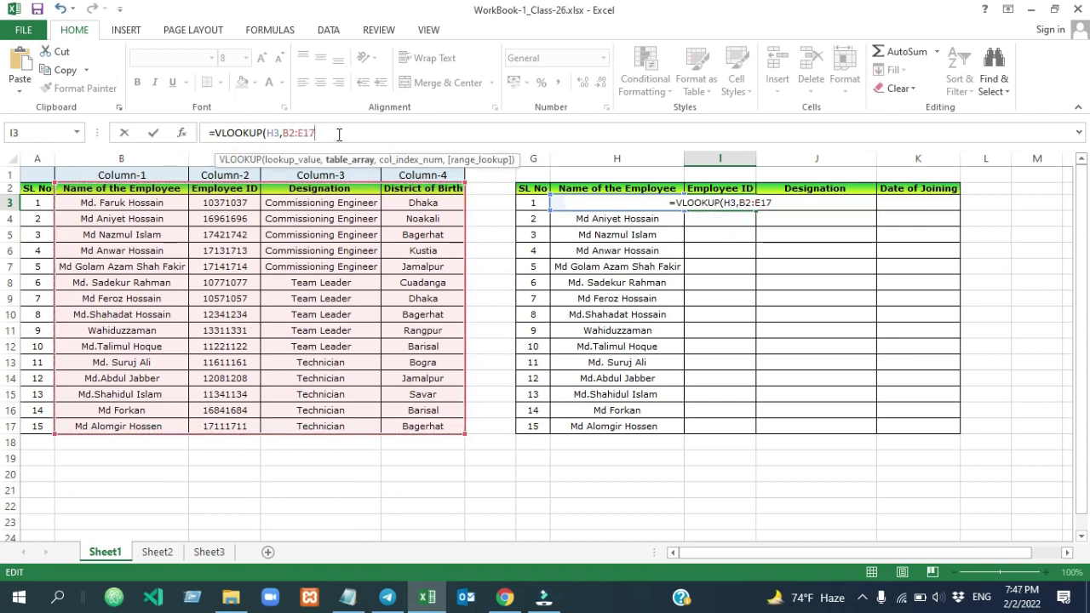
type(",")
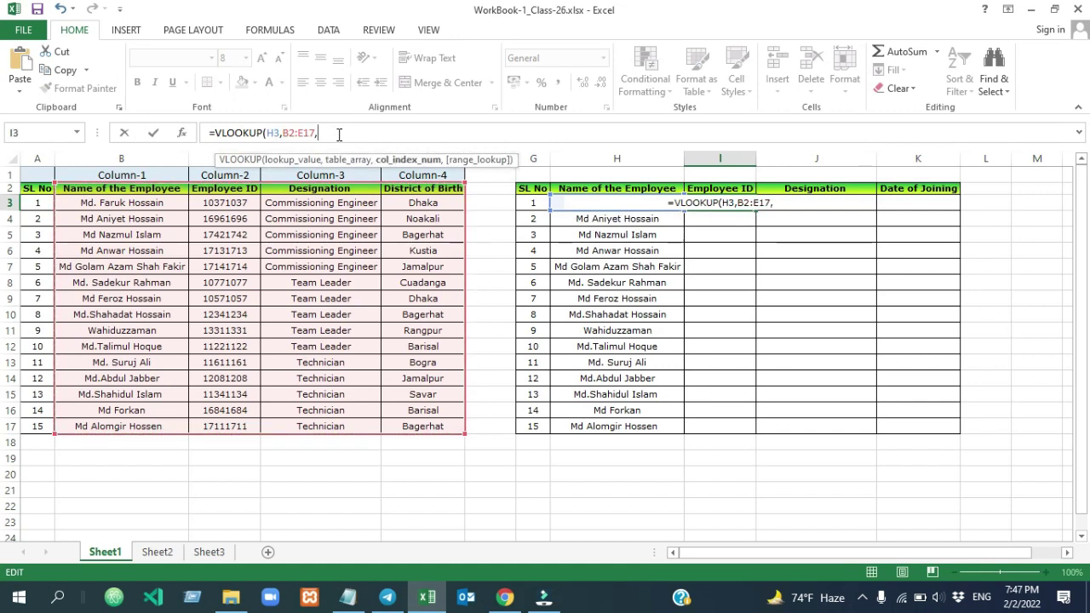
type("2")
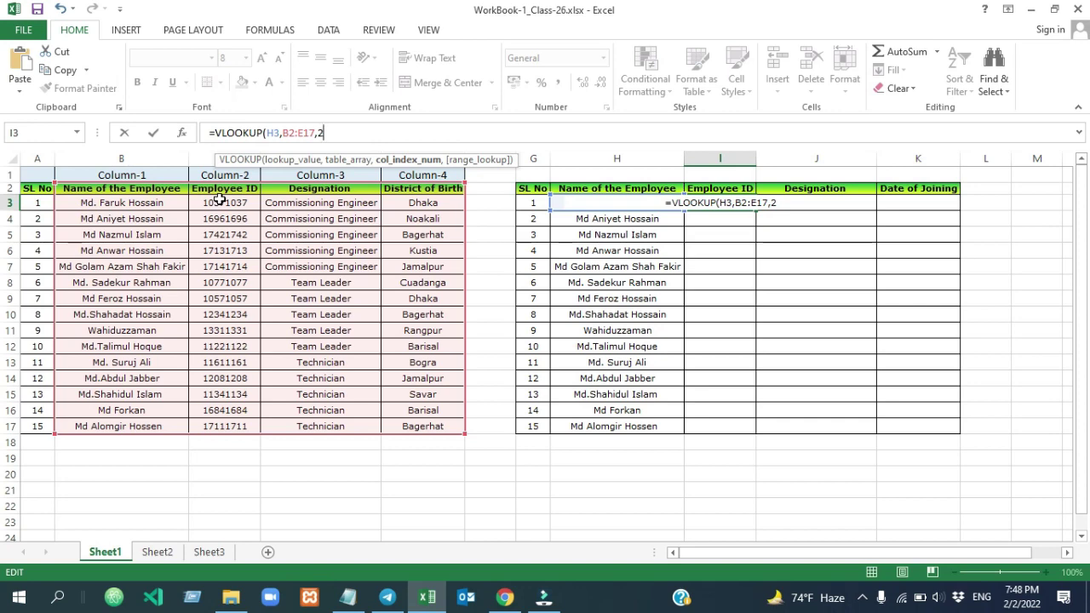
type(",")
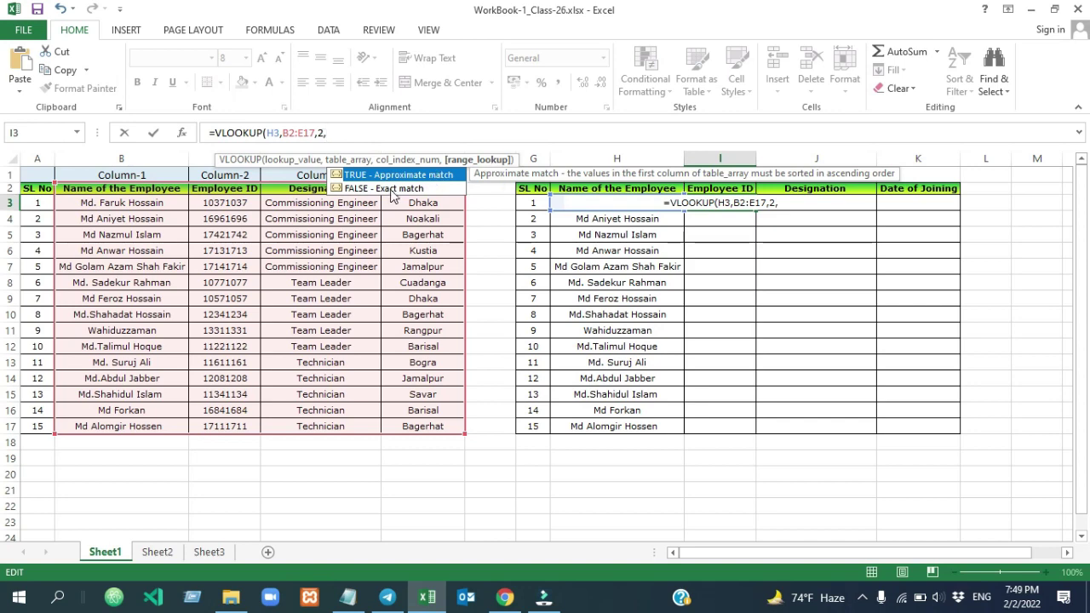
double_click(391, 189)
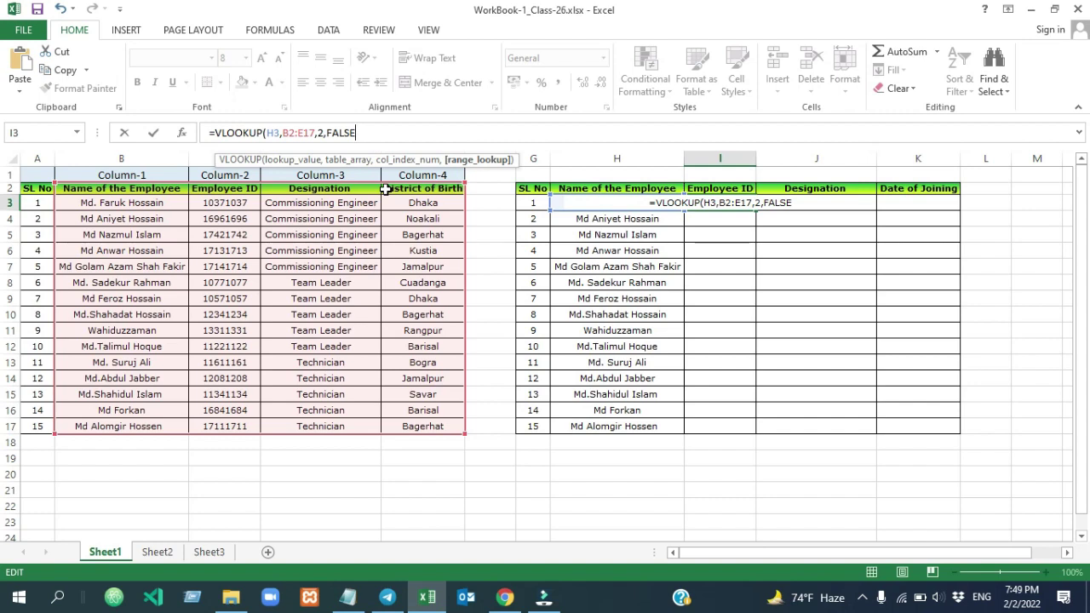
type(")")
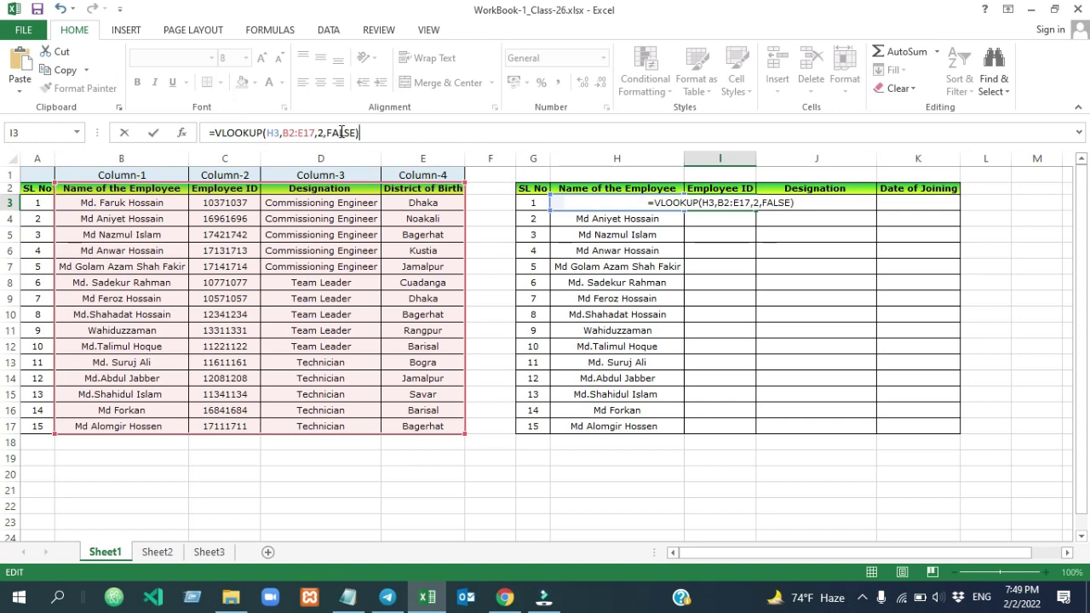
Enter the I3 formula, check 10371037 matches C3, and copy I3
key("Return")
left_click(719, 202)
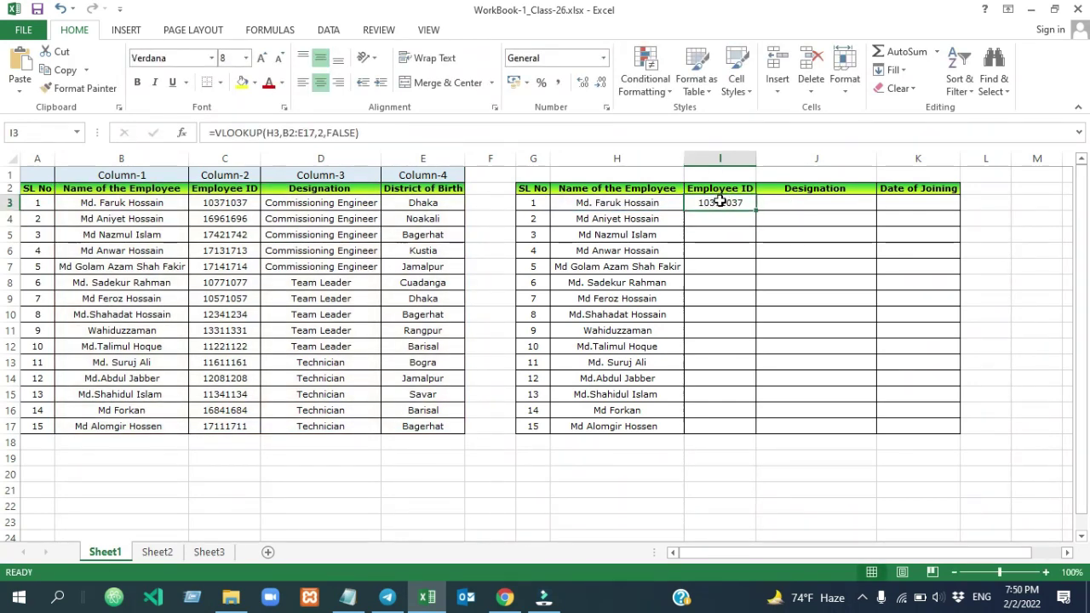
left_click(720, 202)
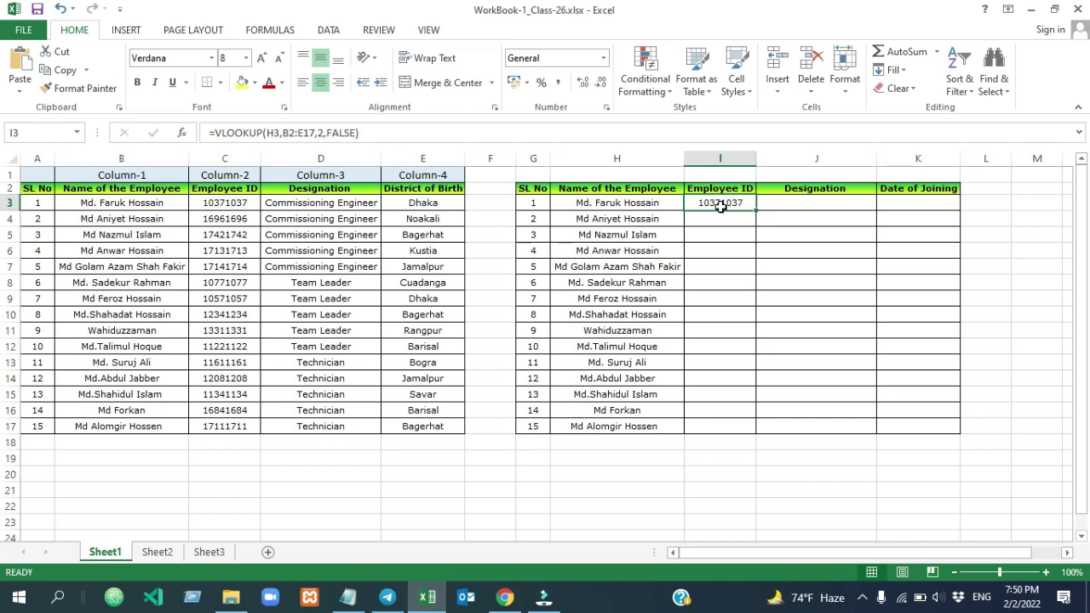
left_click(215, 202)
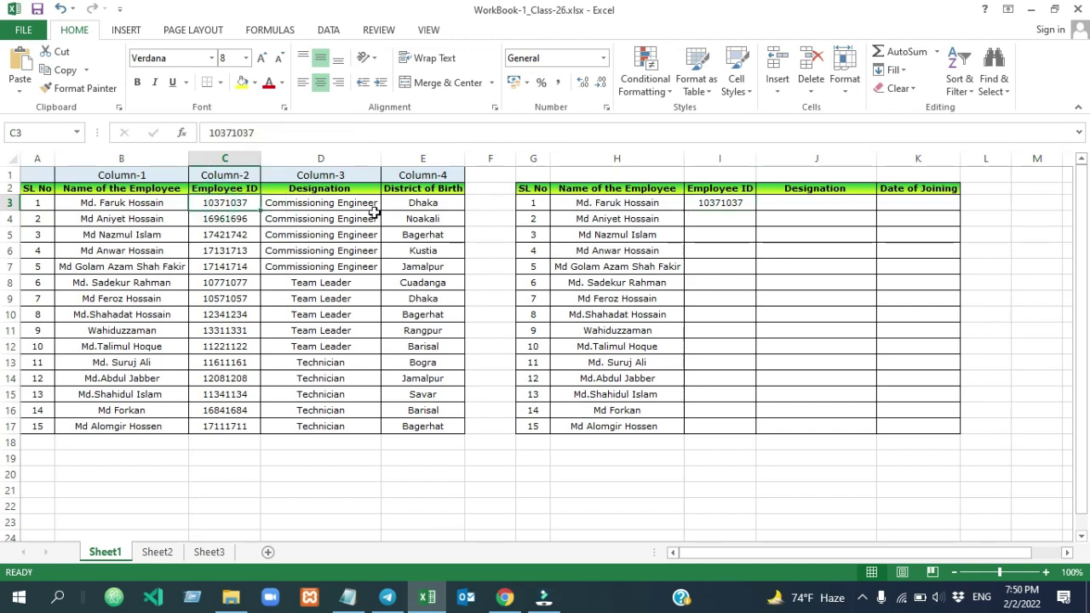
left_click(708, 201)
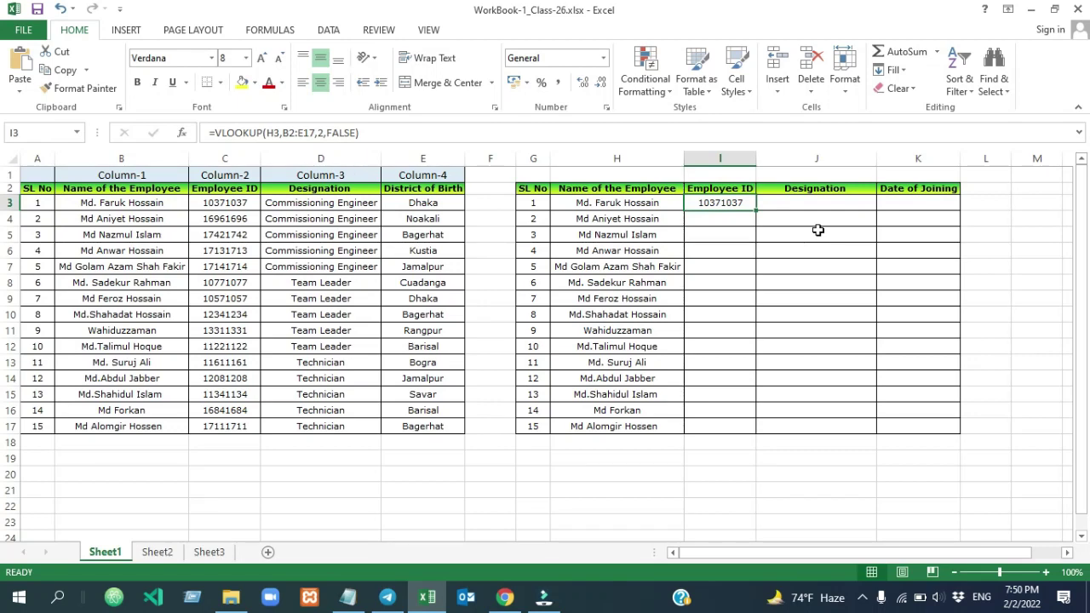
key("ctrl+c")
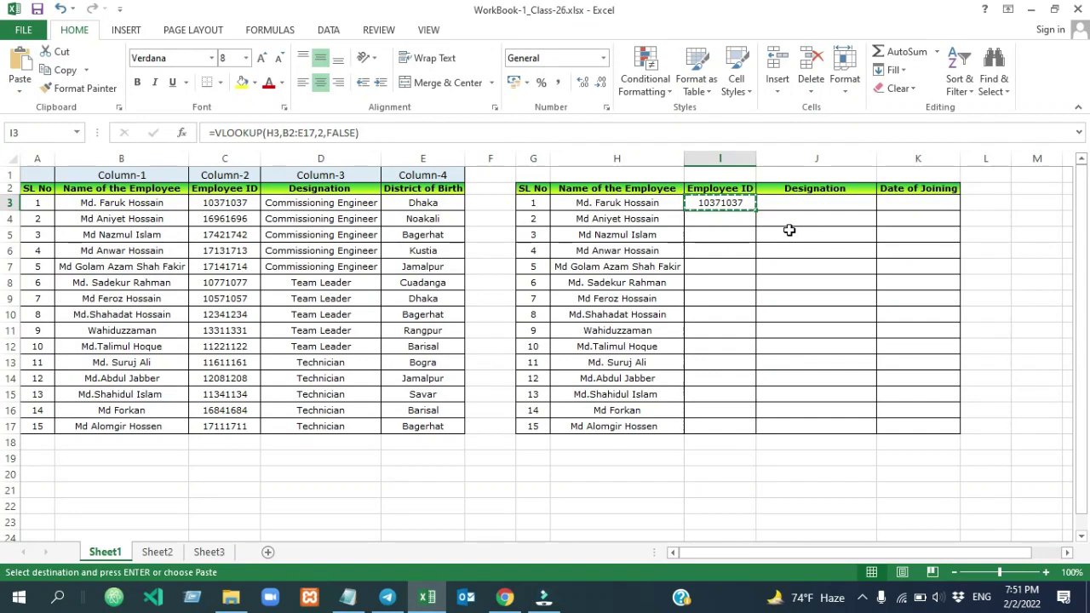
Paste the copied I3 formula into I4:I17 to fill every Employee ID
left_click_drag(720, 219, 721, 423)
key("ctrl+v")
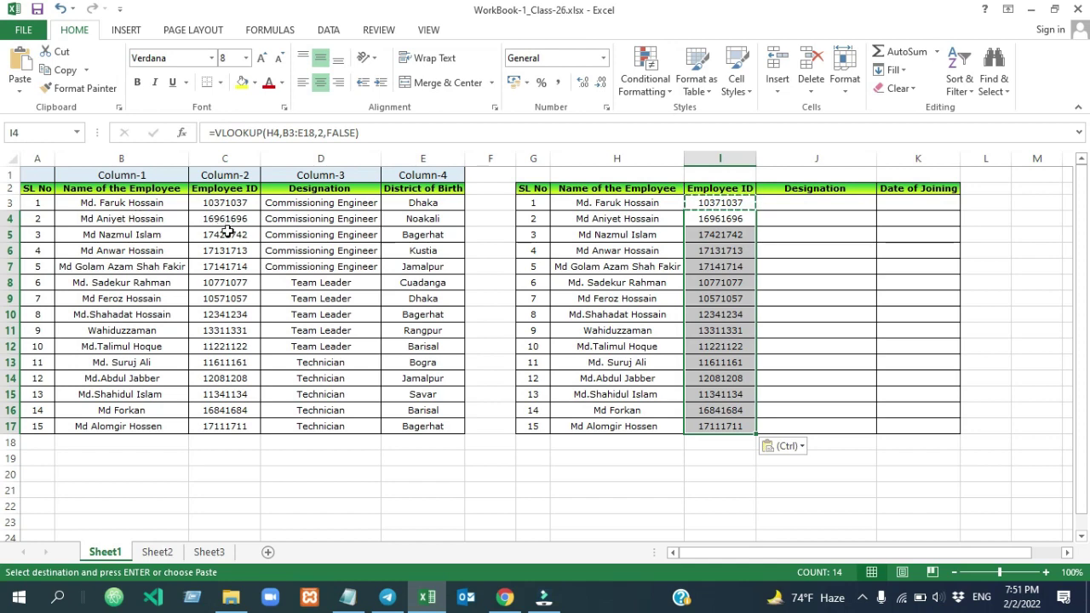
left_click(732, 222)
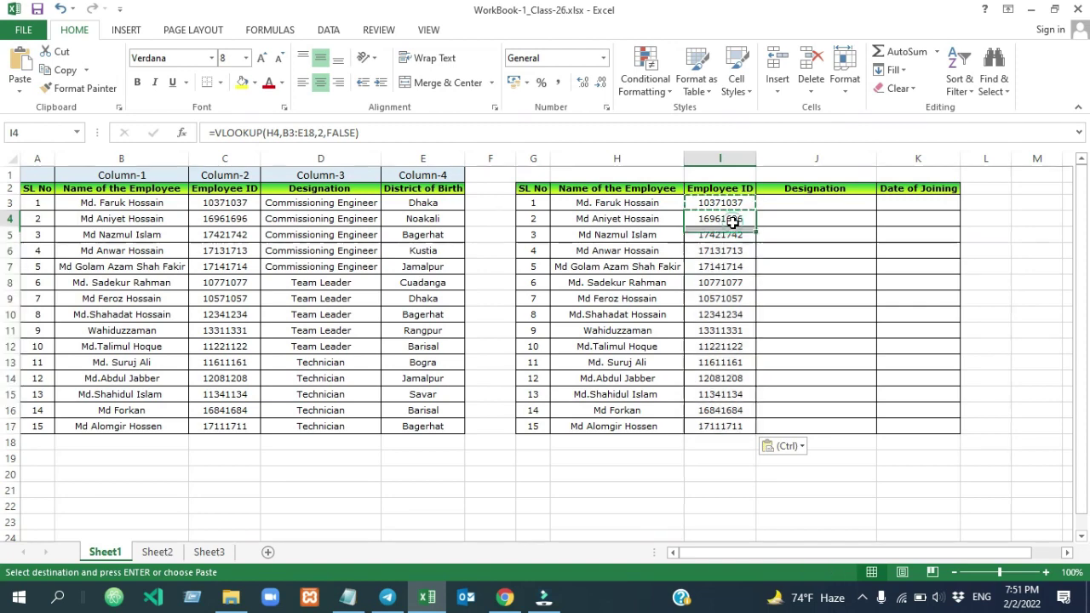
left_click(225, 427)
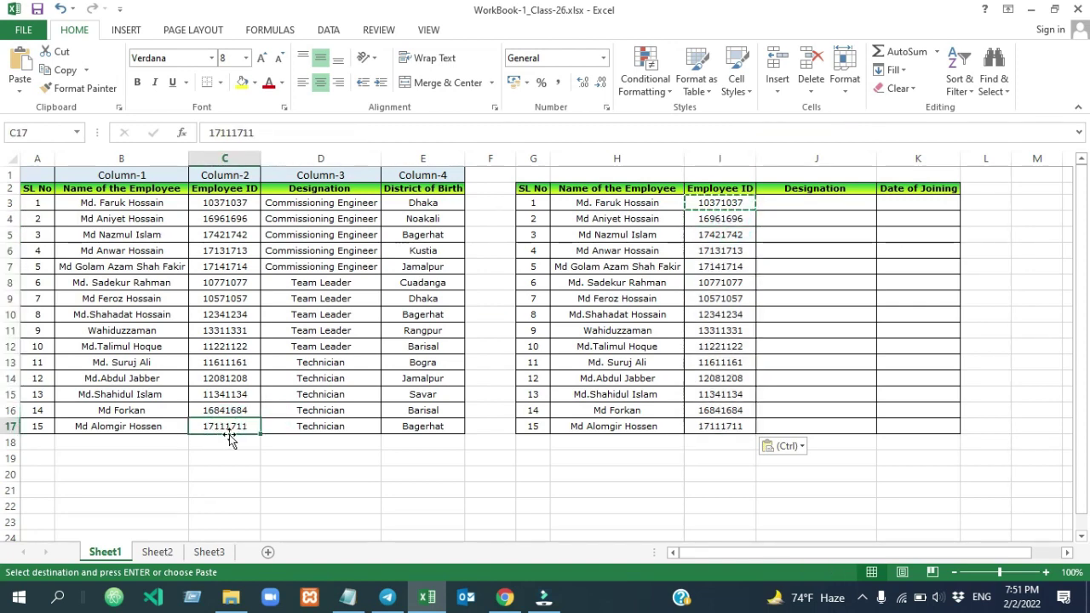
left_click(723, 428)
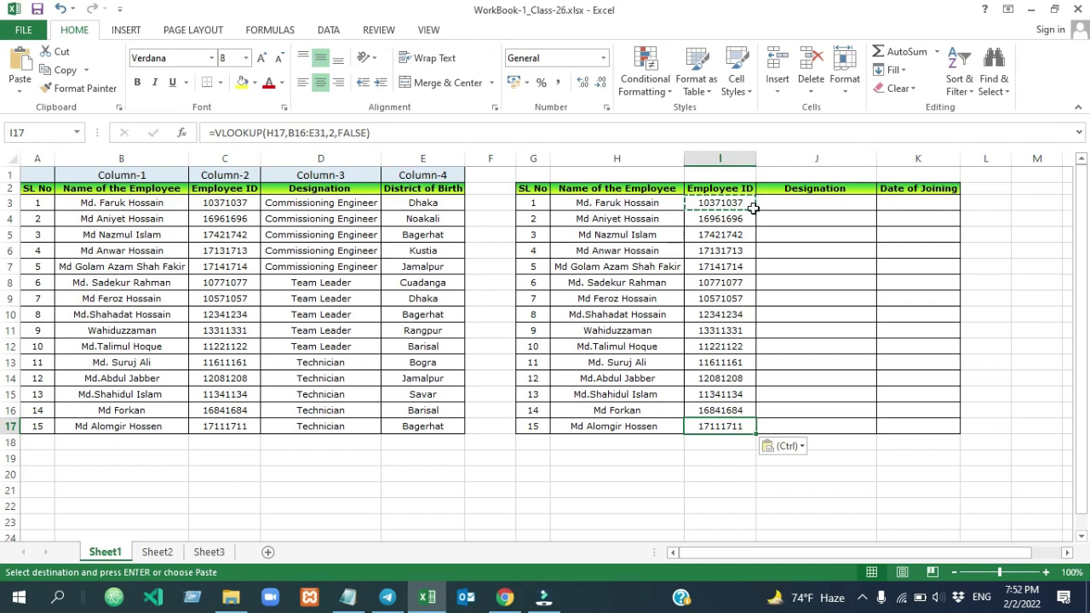
Enter =VLOOKUP(H3,B:D,3,0) in J3 so it shows Commissioning Engineer
left_click(786, 208)
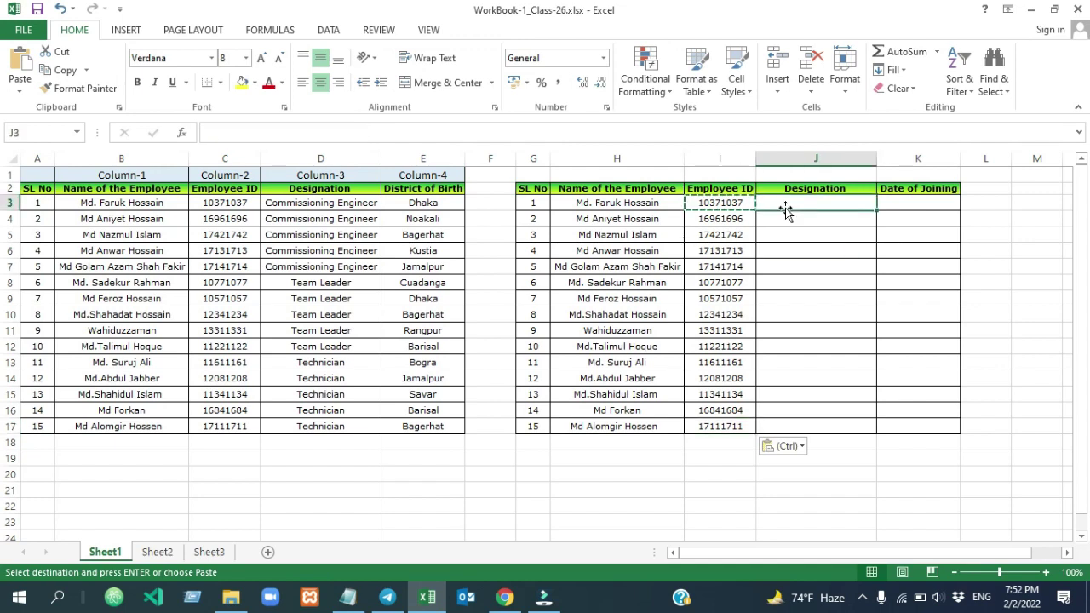
type("=vl")
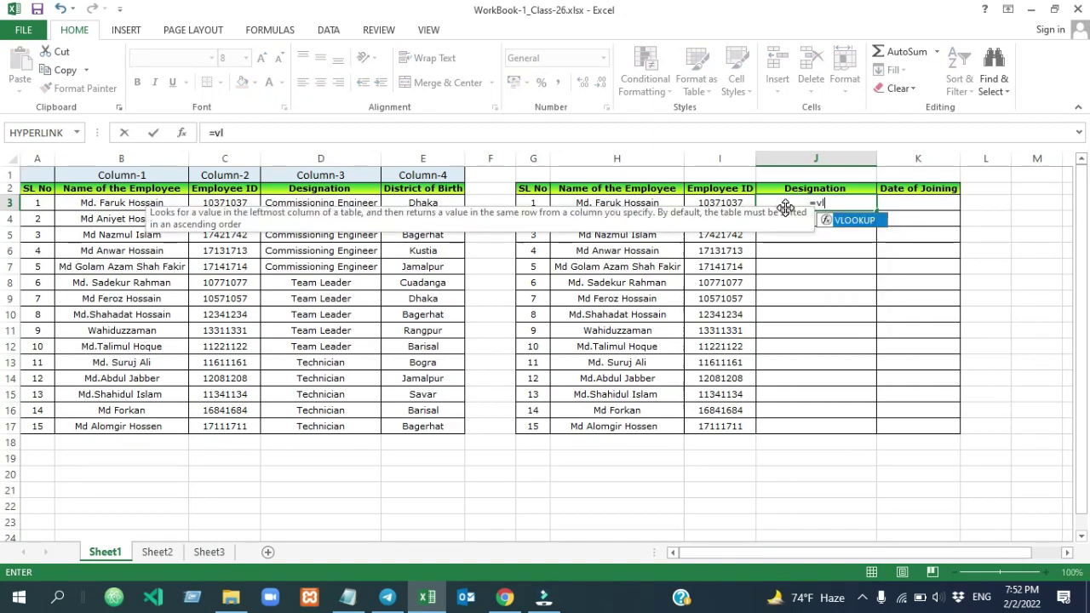
key("Tab")
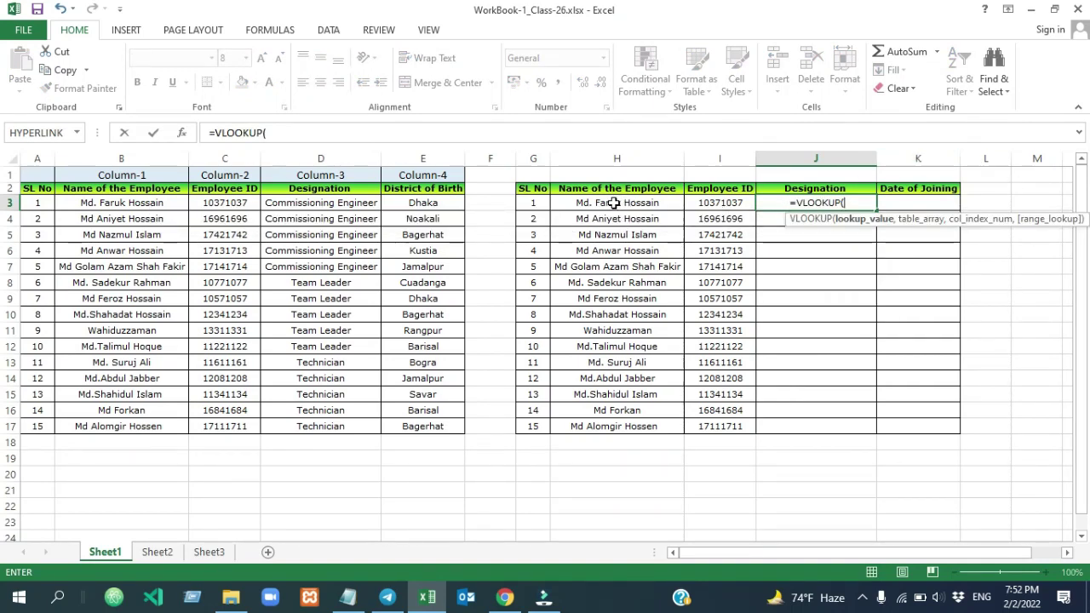
left_click(614, 203)
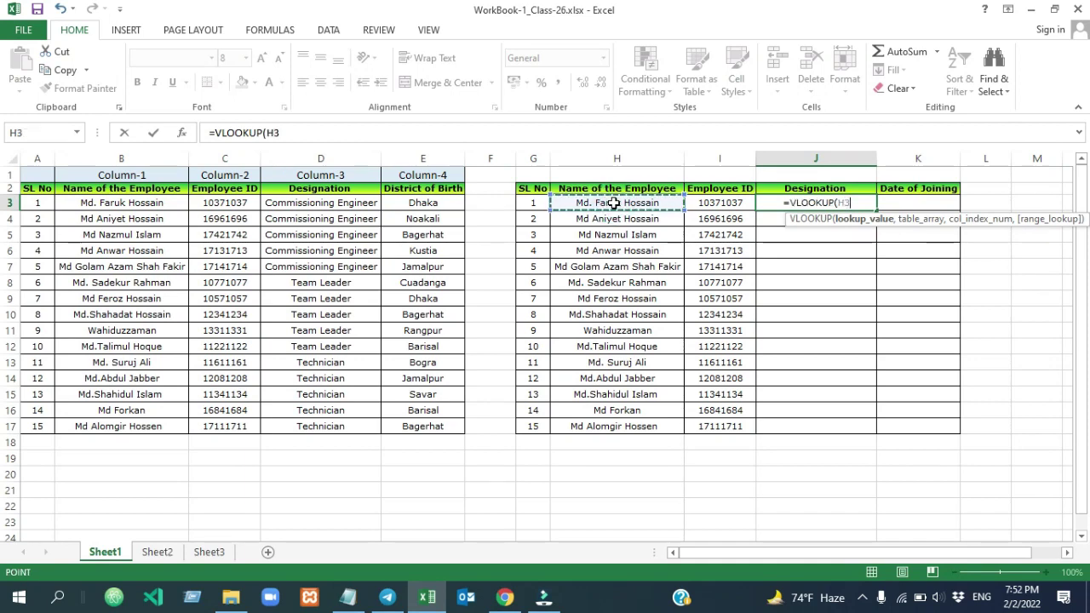
type(",")
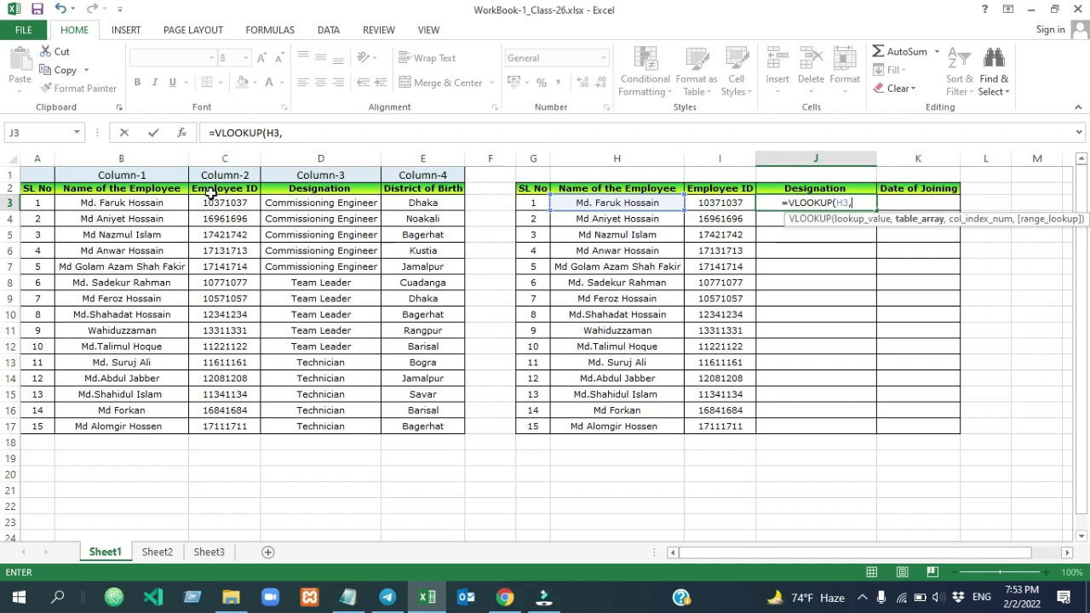
left_click(139, 158)
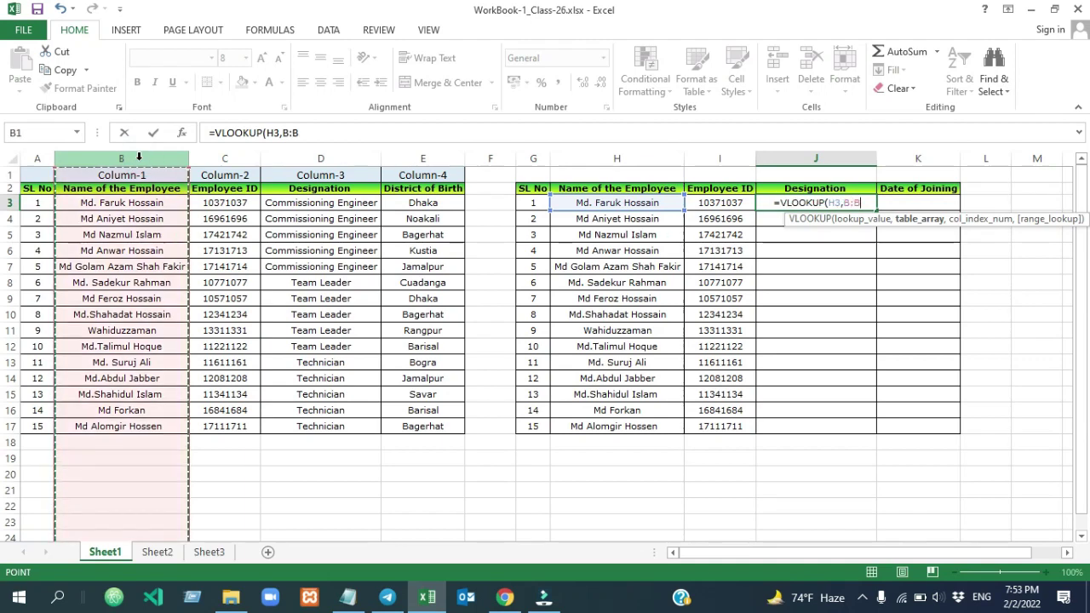
mouse_move(138, 160)
left_mouse_down()
mouse_move(296, 188)
mouse_move(366, 169)
left_mouse_up()
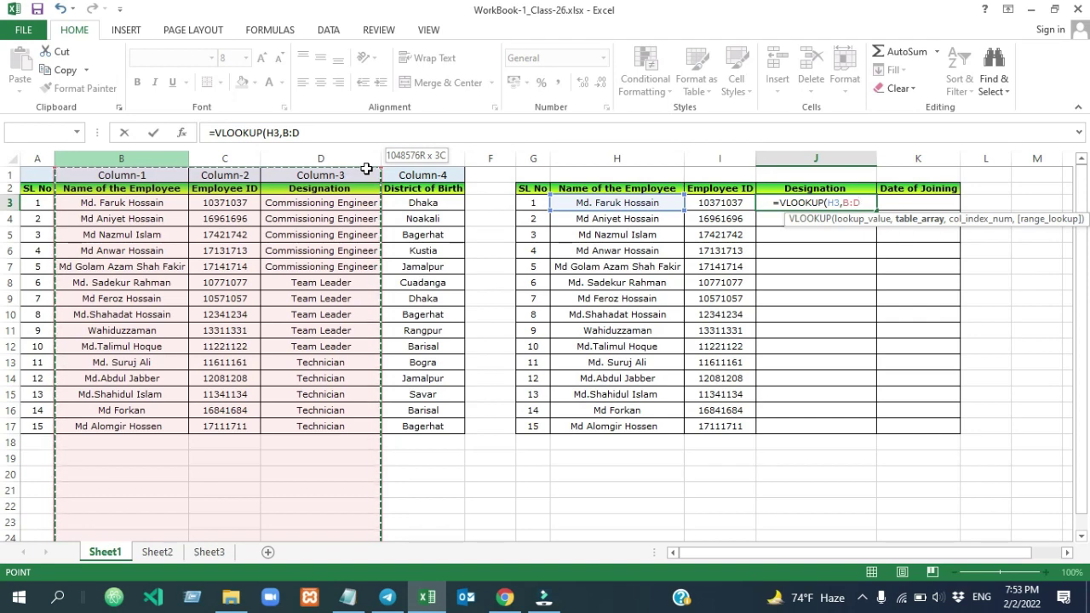
left_click_drag(367, 169, 367, 170)
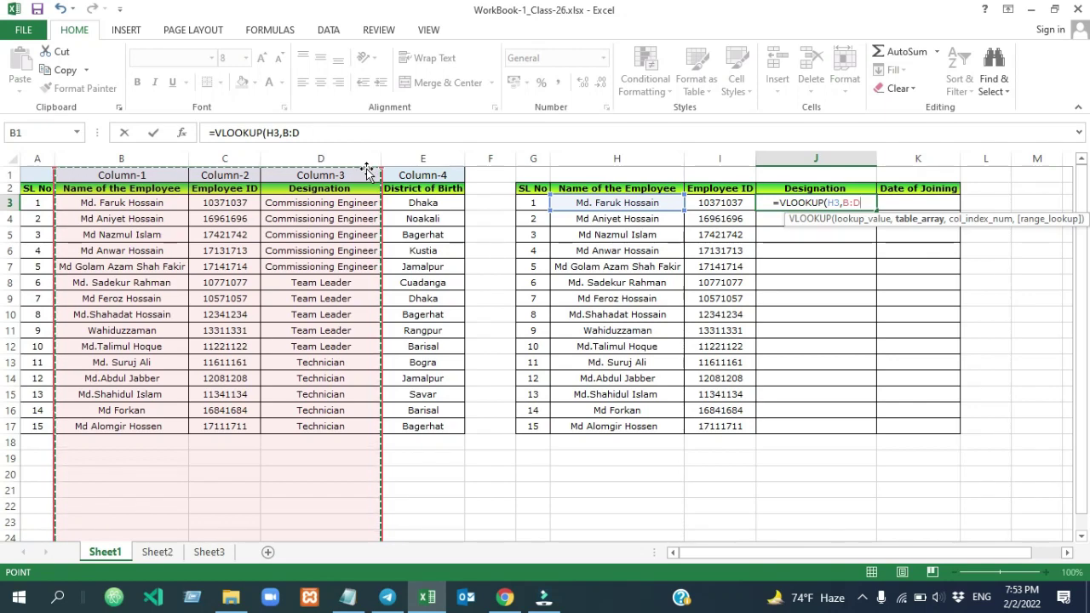
type(",")
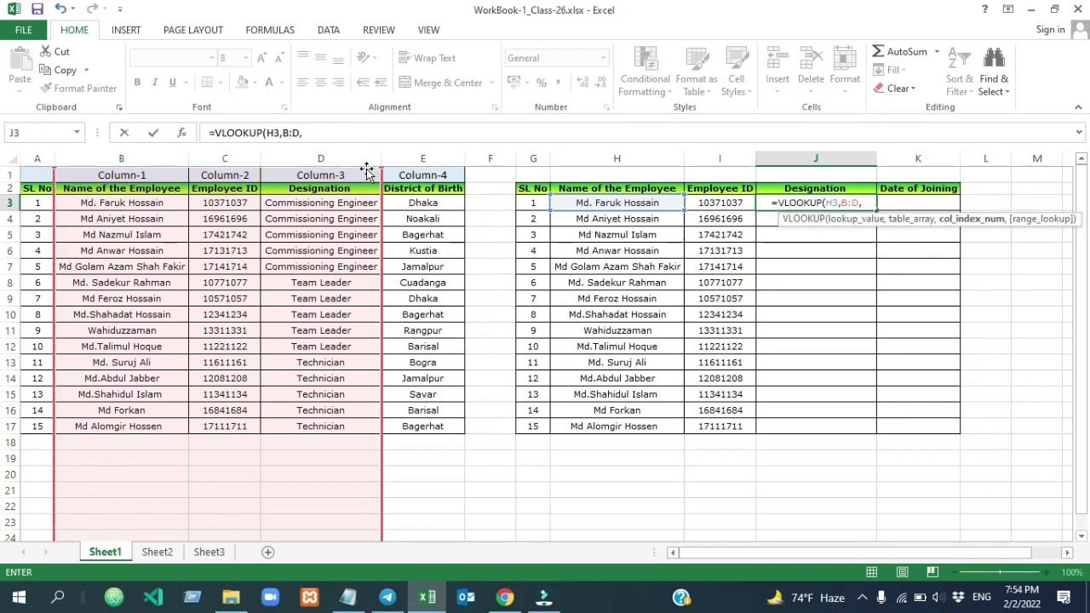
type("3")
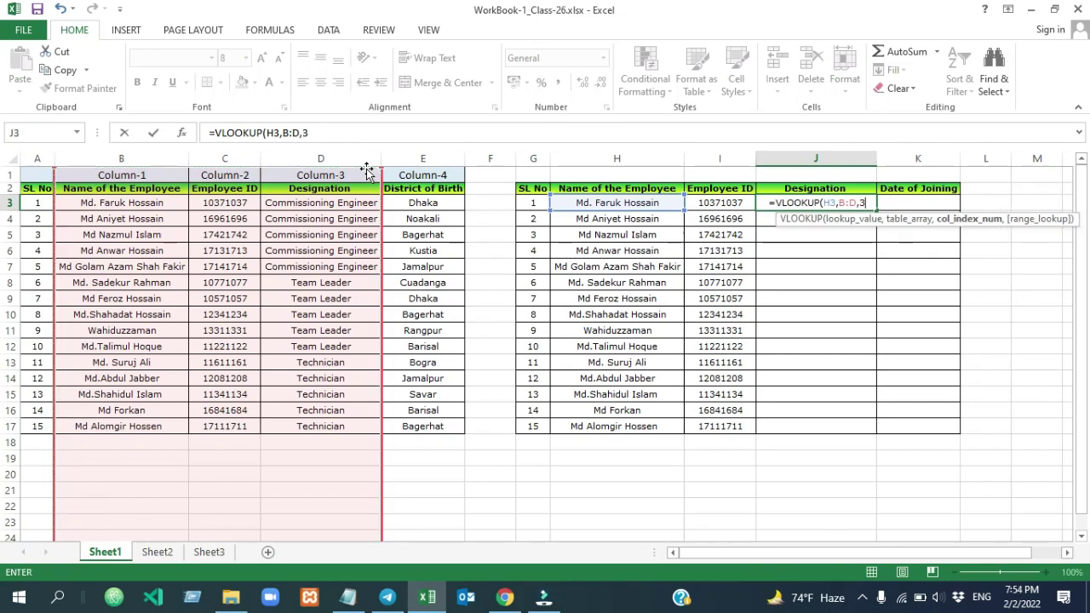
type(",0")
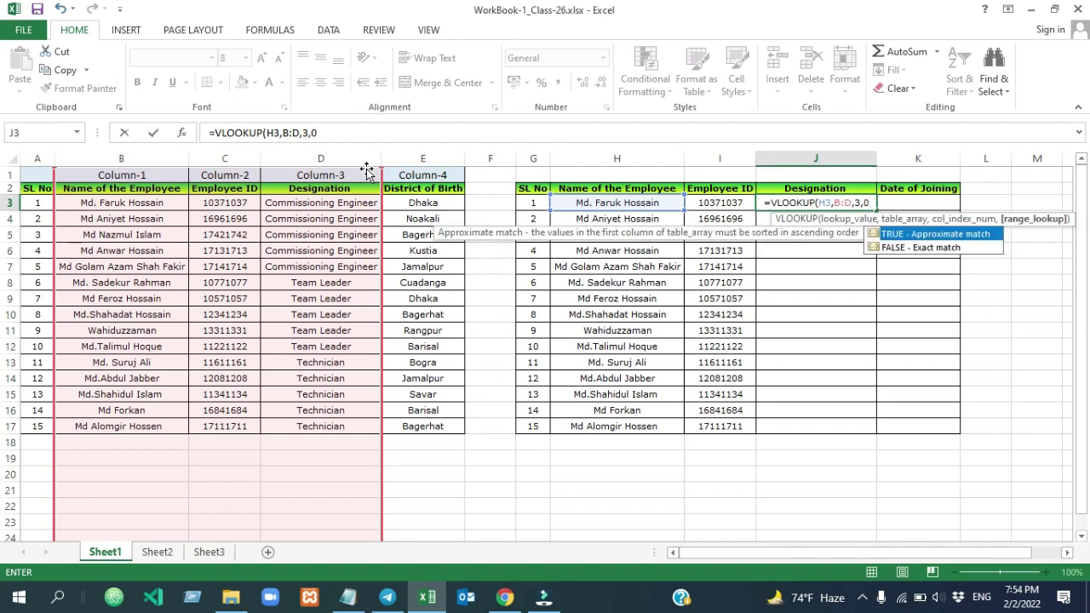
type(")")
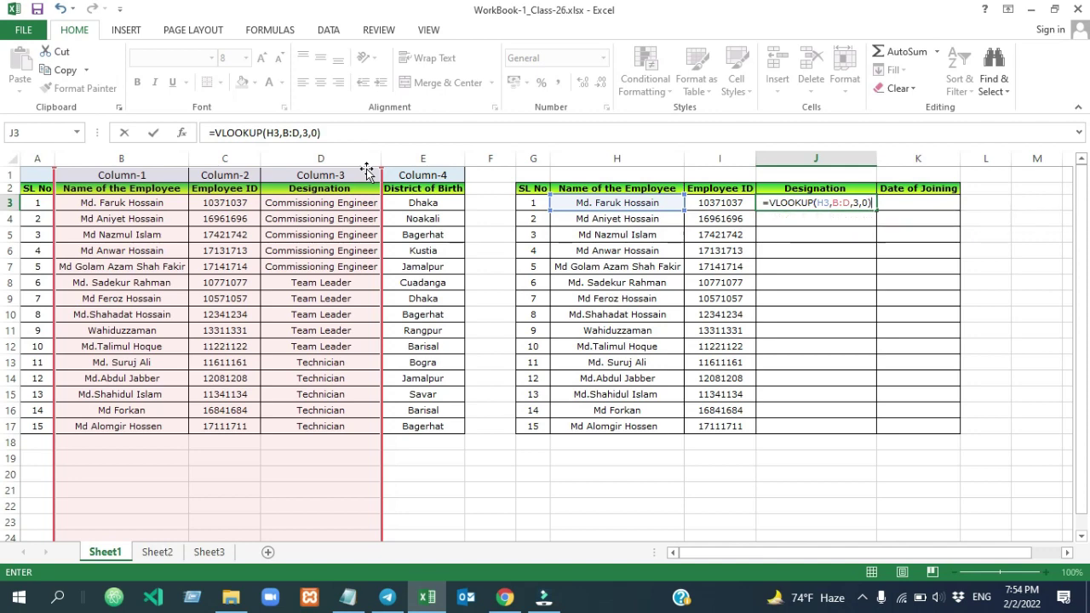
key("Return")
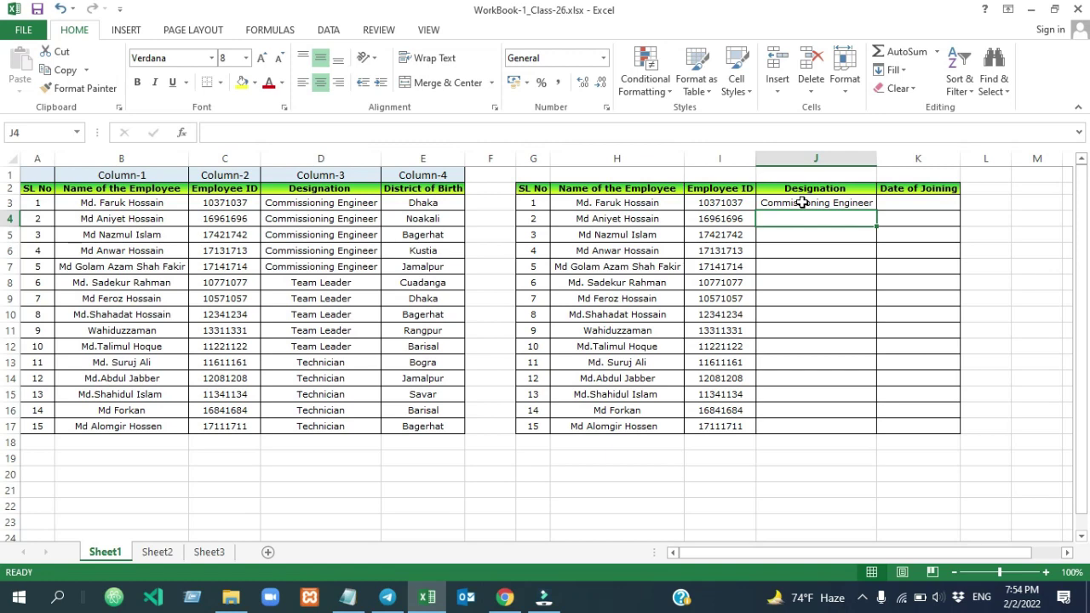
Select J3, the first designation result
left_click(815, 203)
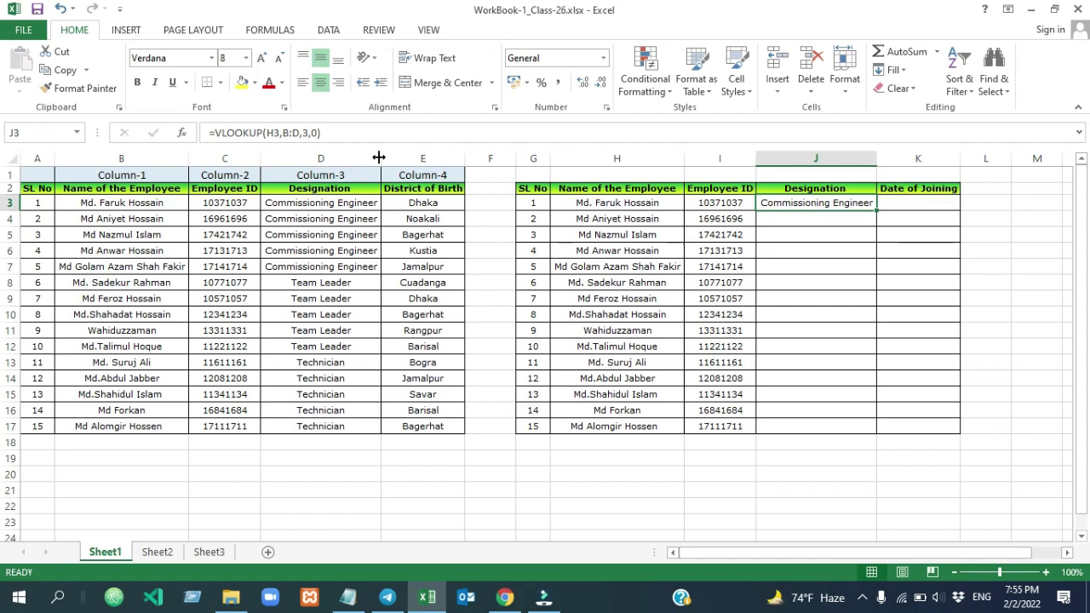
Copy J3's lookup formula and paste it into J4:J17
key("ctrl+c")
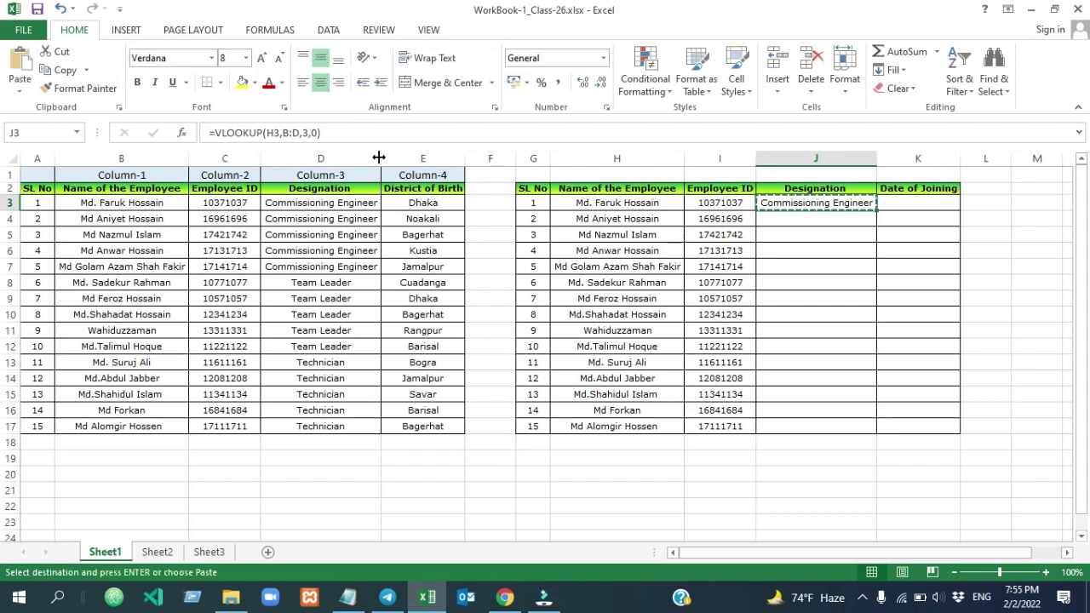
left_click_drag(815, 219, 792, 423)
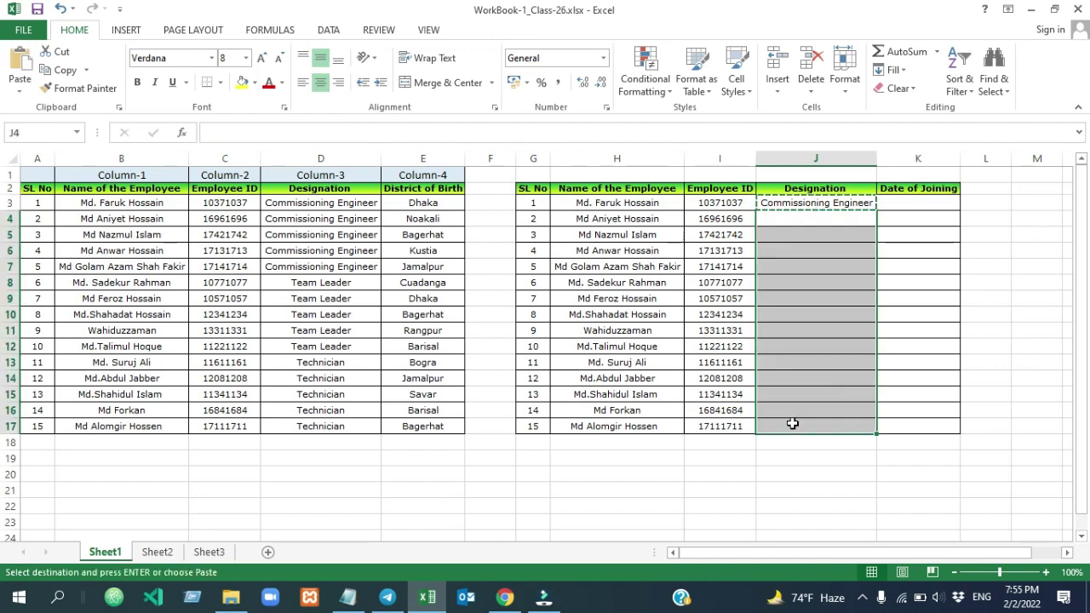
key("ctrl+v")
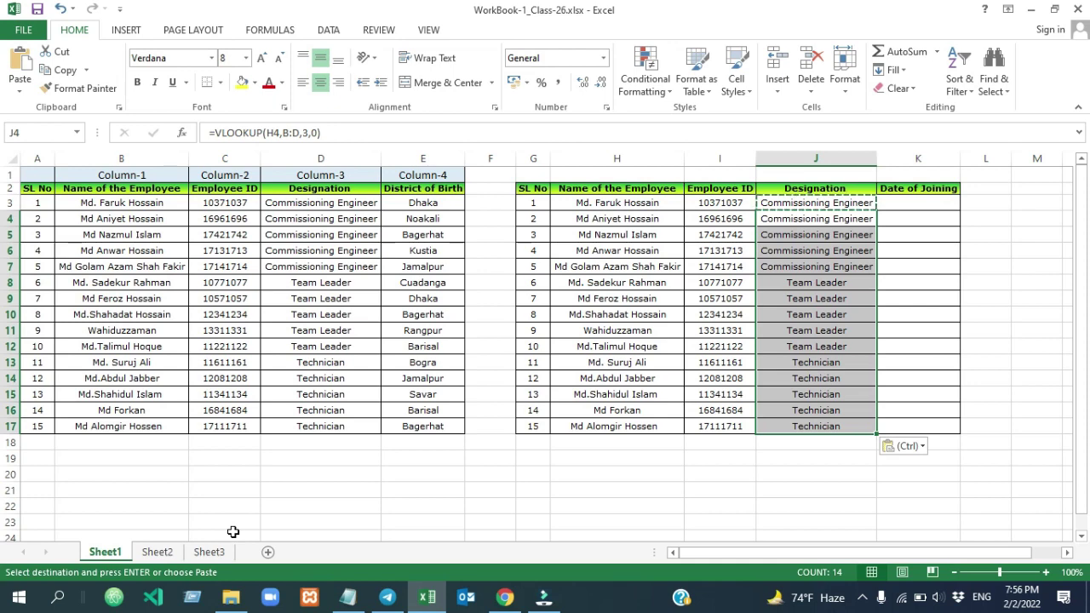
Compare Sheet1 and Sheet2, ending on Sheet2 with District of Birth cell E2 selected
left_click(155, 552)
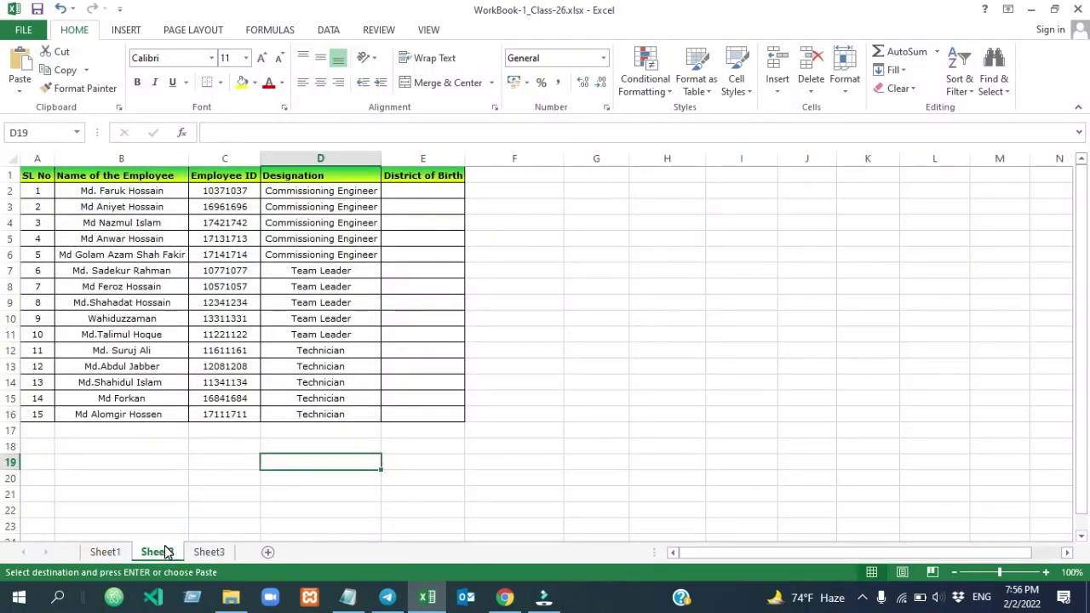
left_click(103, 553)
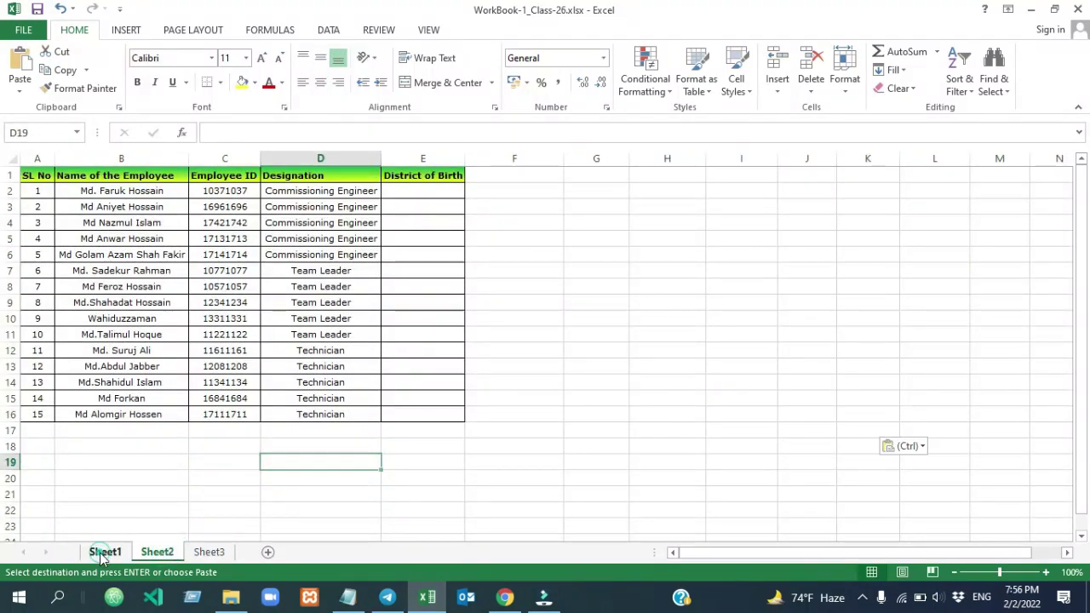
left_click(154, 553)
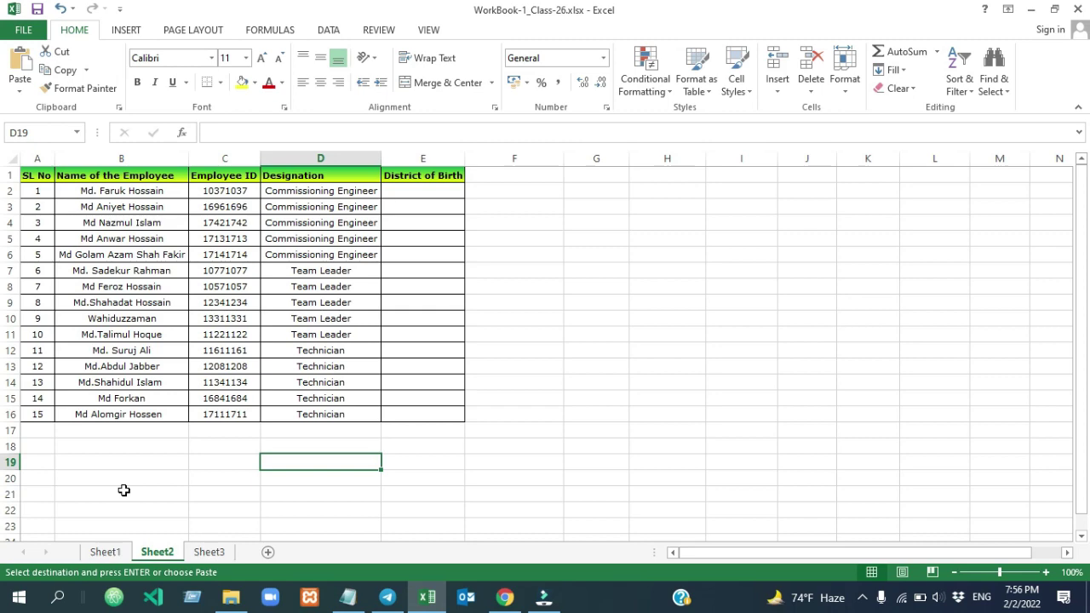
key("ctrl+Page_Up")
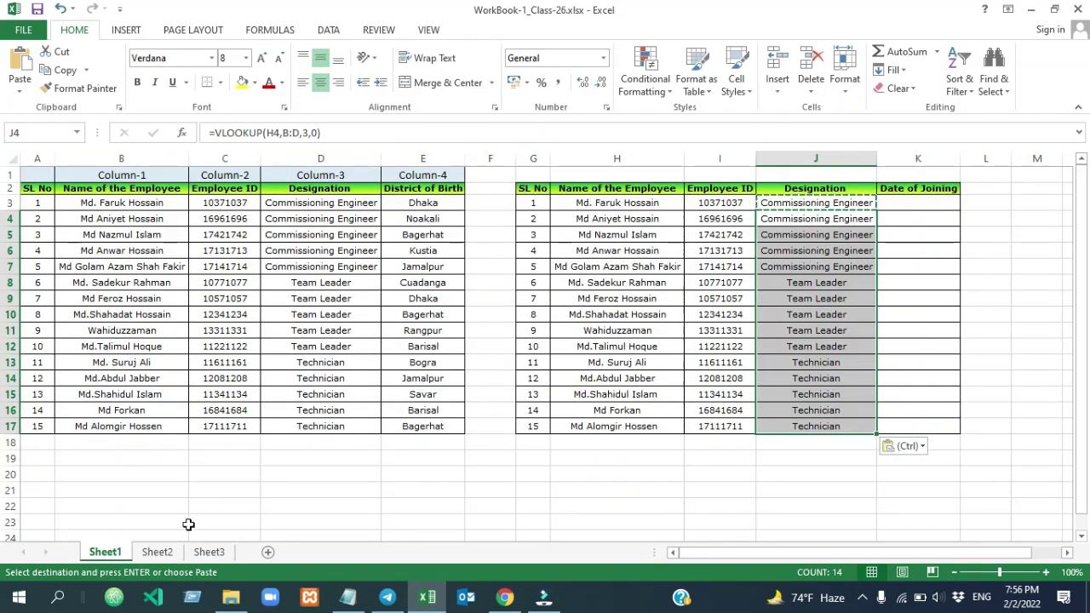
left_click(157, 552)
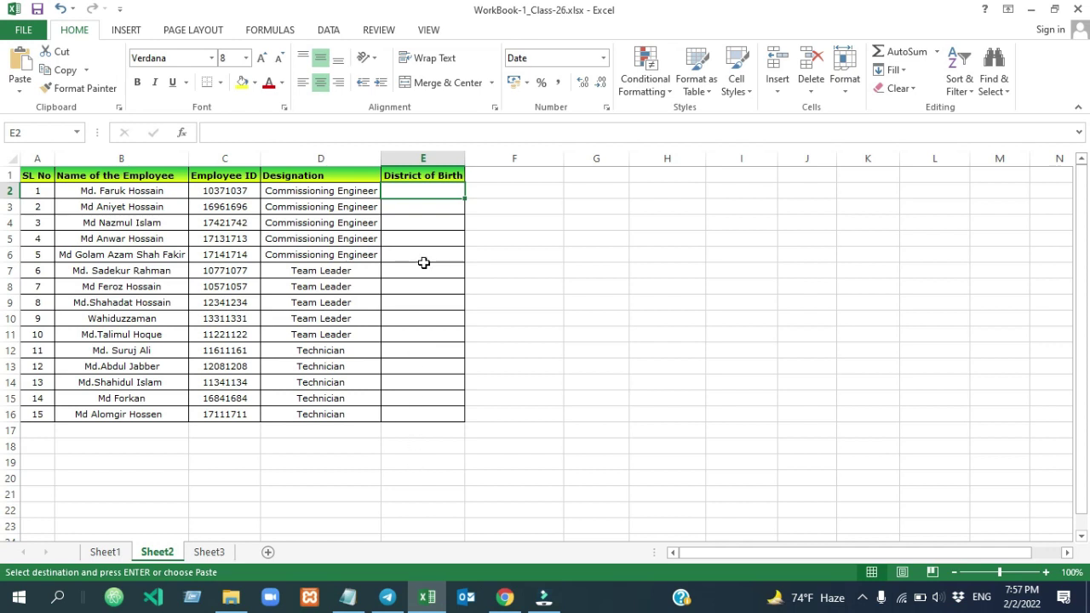
left_click(414, 190)
Start =VLOOKUP(C2, in E2 and switch to Sheet1 for the table array
type("=")
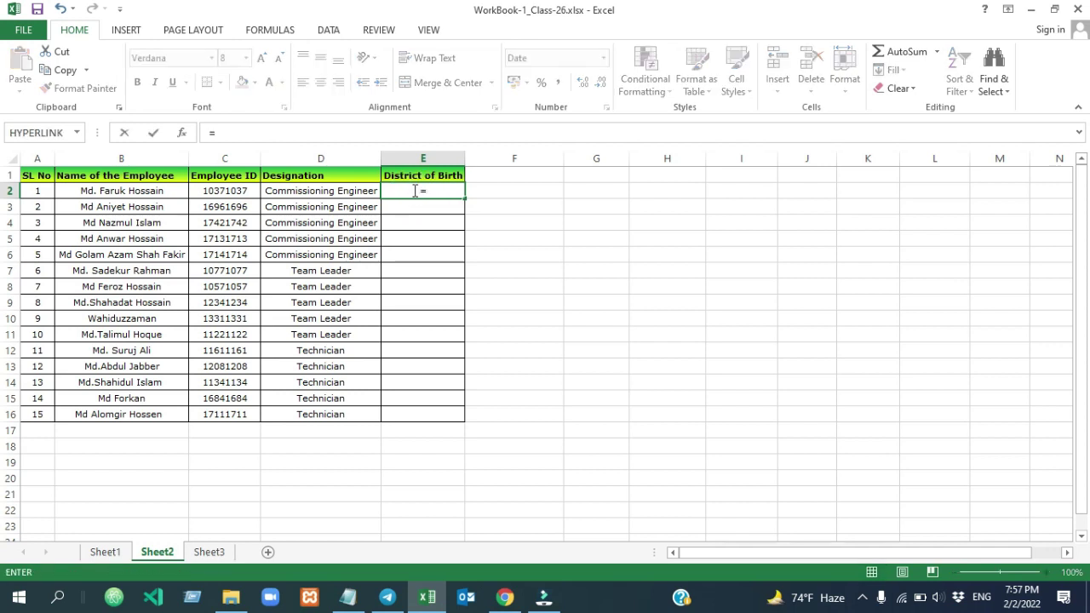
type("vl")
double_click(457, 209)
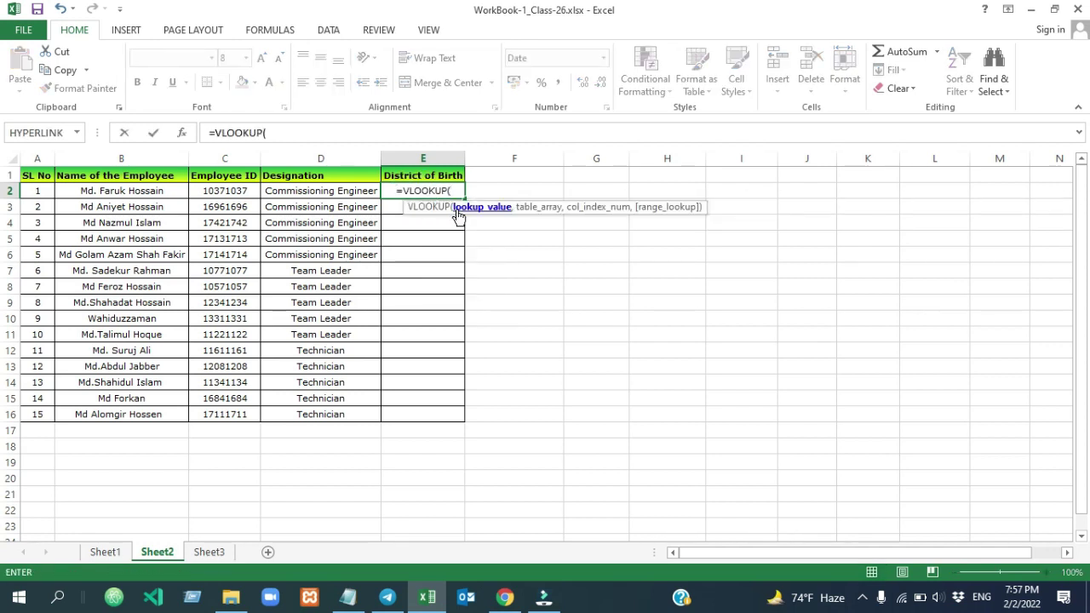
left_click(267, 133)
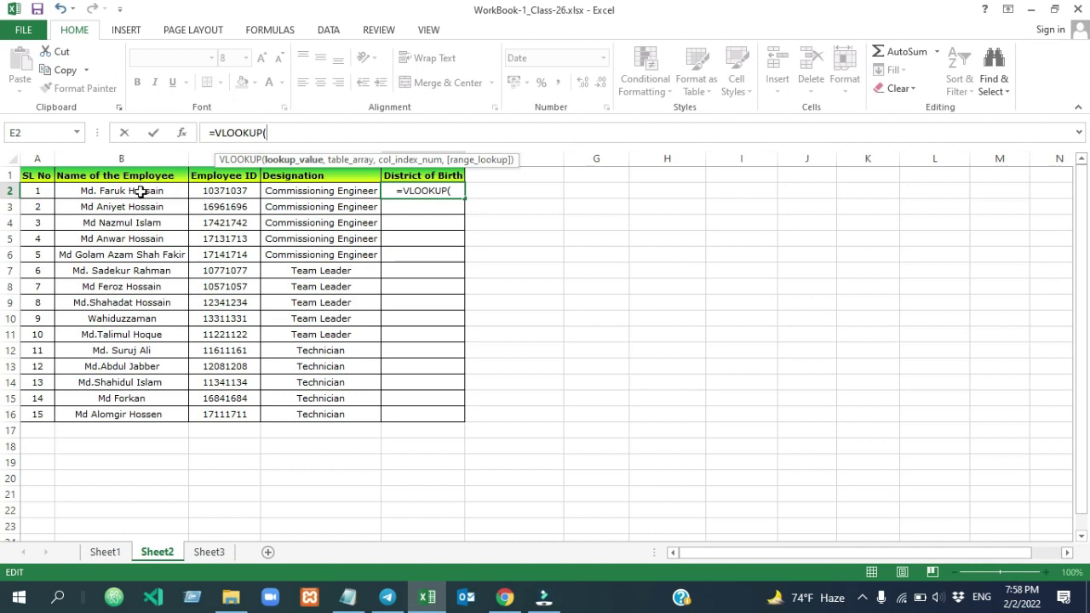
left_click(231, 191)
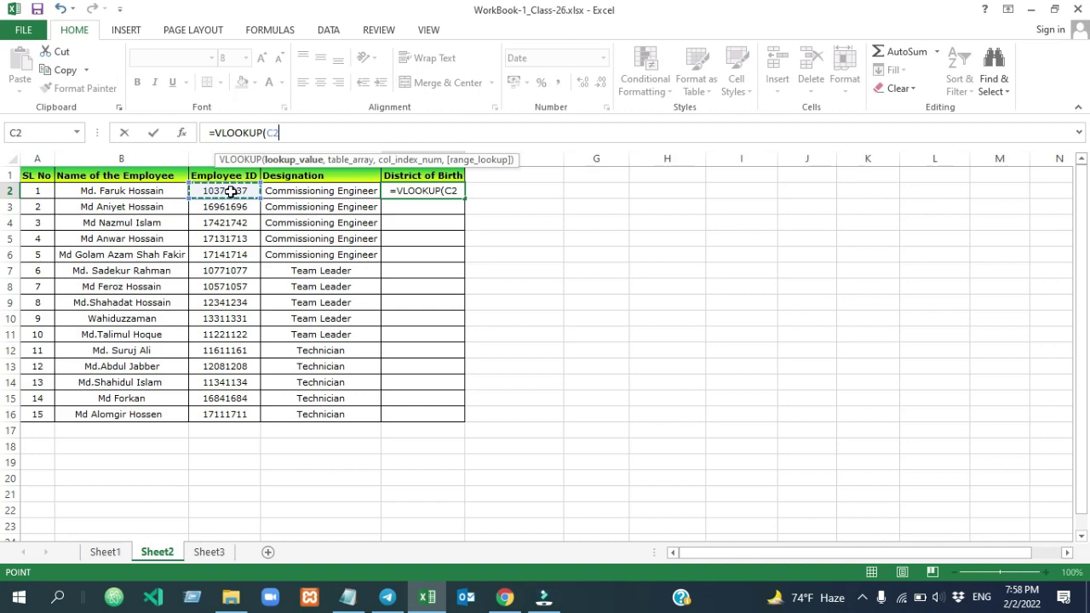
type(",")
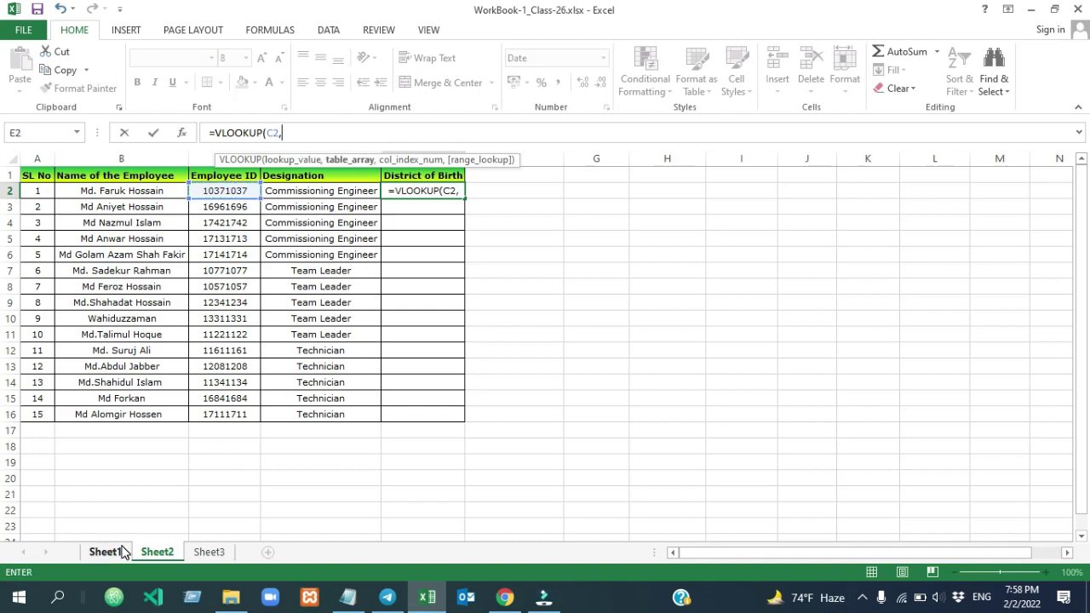
left_click(106, 553)
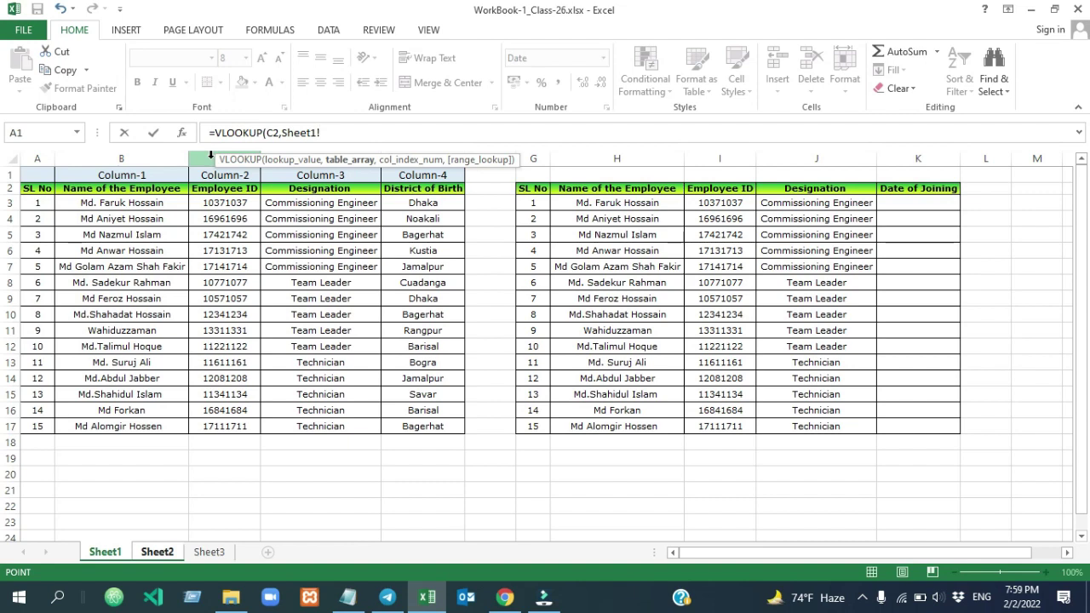
Use Sheet1 columns C:E, column 3, exact match, giving =VLOOKUP(C2,Sheet1!C:E,3,0) = Dhaka
left_click(210, 155)
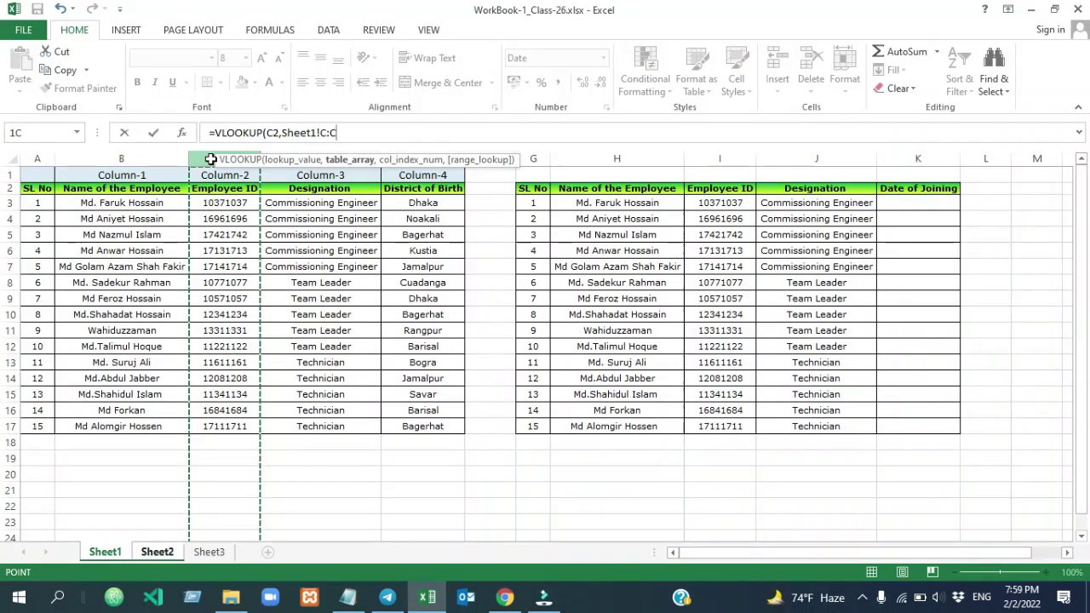
left_click_drag(210, 160, 403, 188)
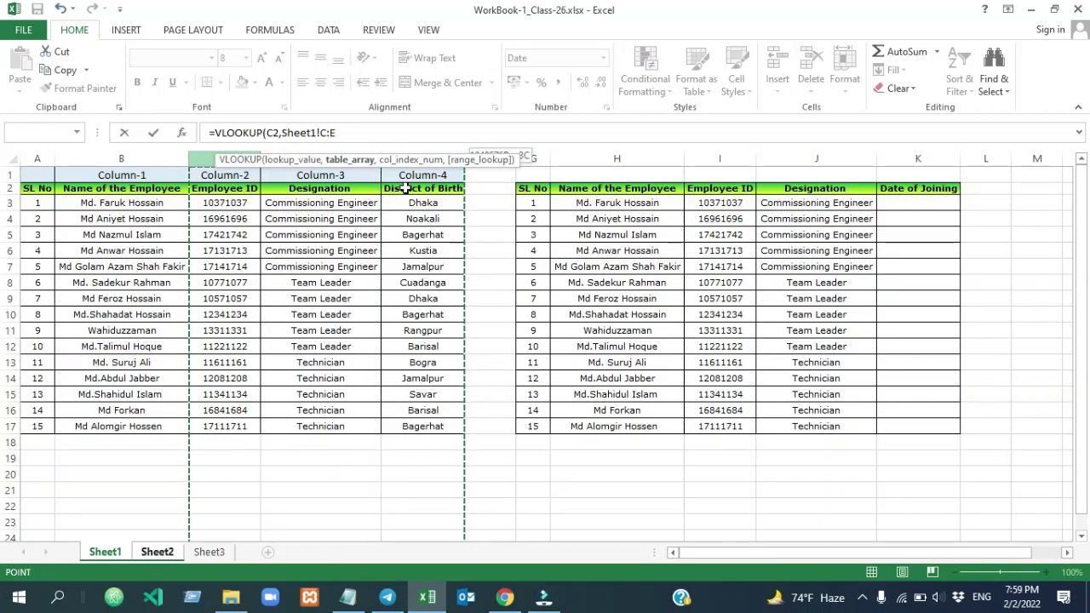
left_click(409, 159)
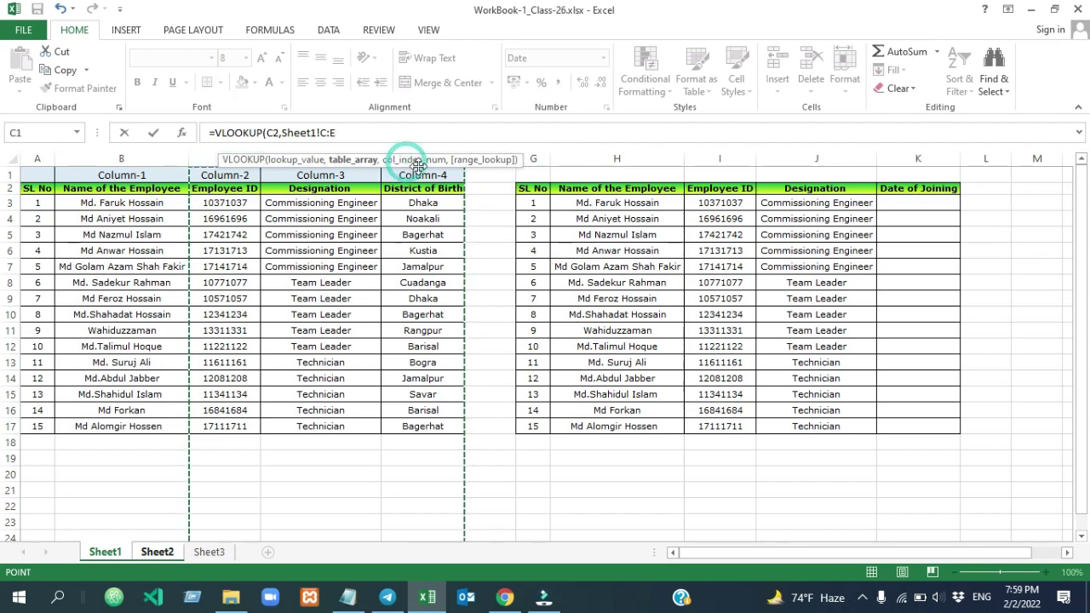
left_click_drag(417, 161, 692, 141)
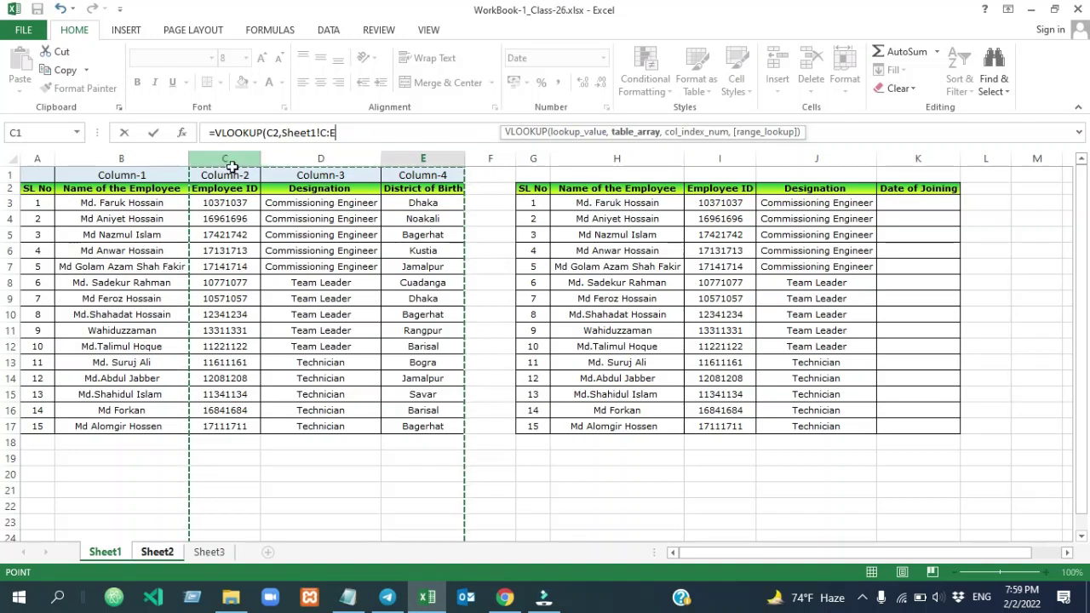
left_click_drag(223, 166, 406, 176)
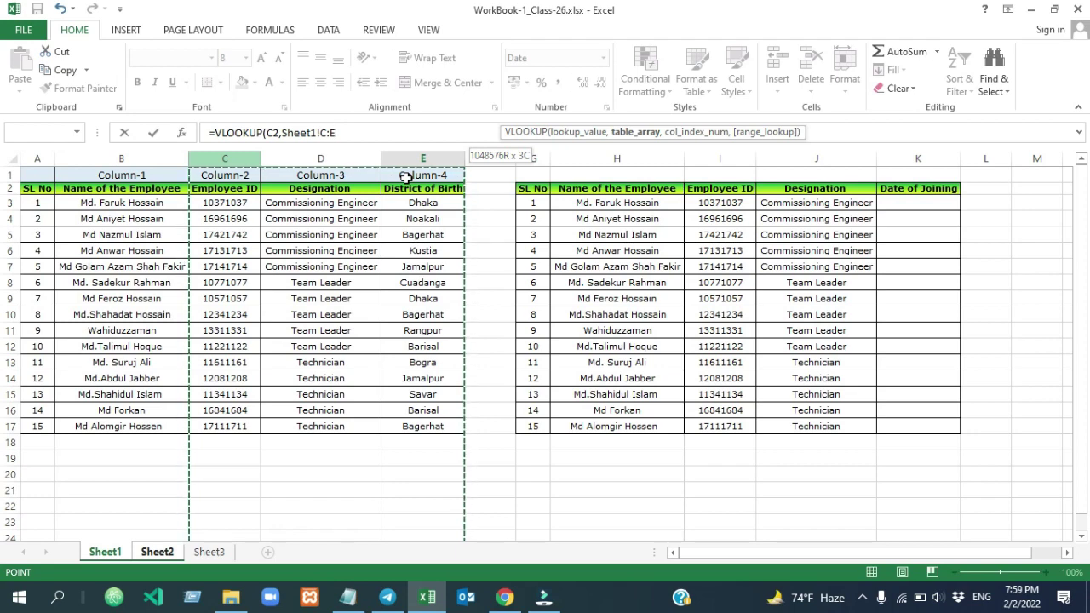
left_click_drag(406, 176, 406, 176)
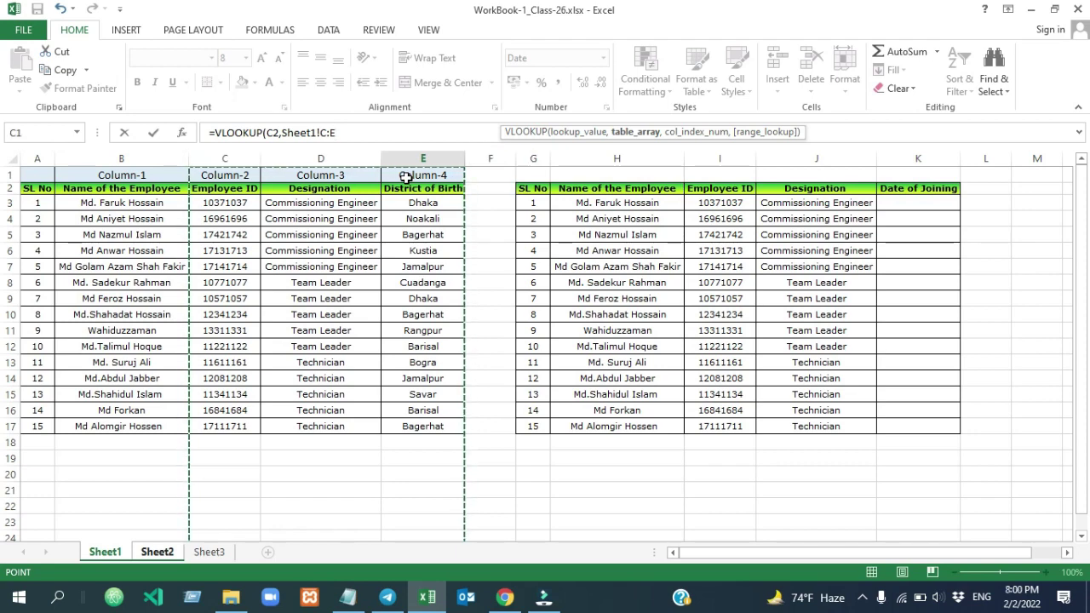
type(",3")
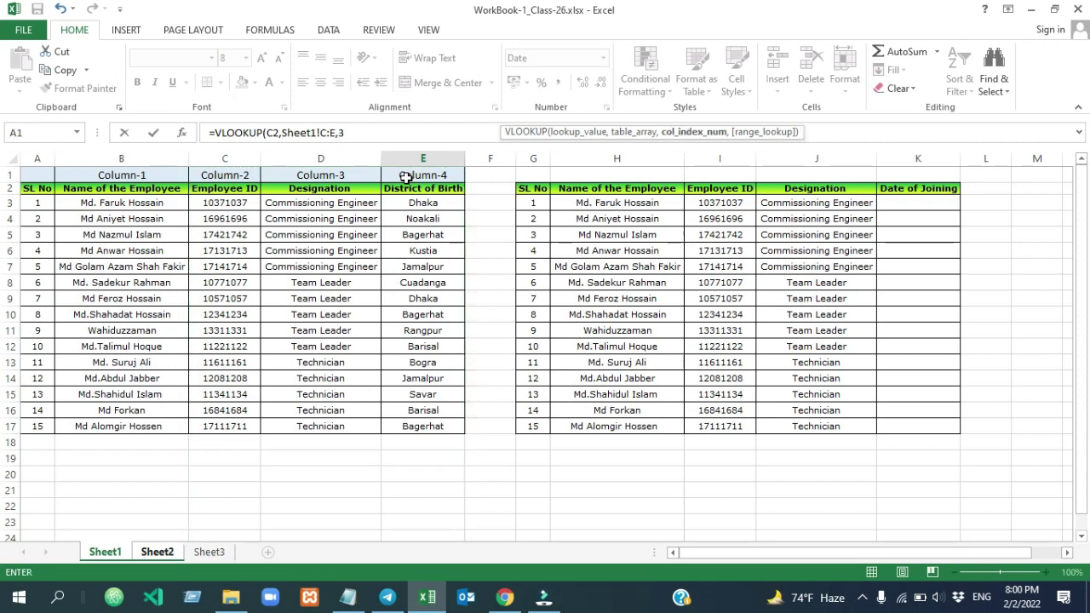
type(",0")
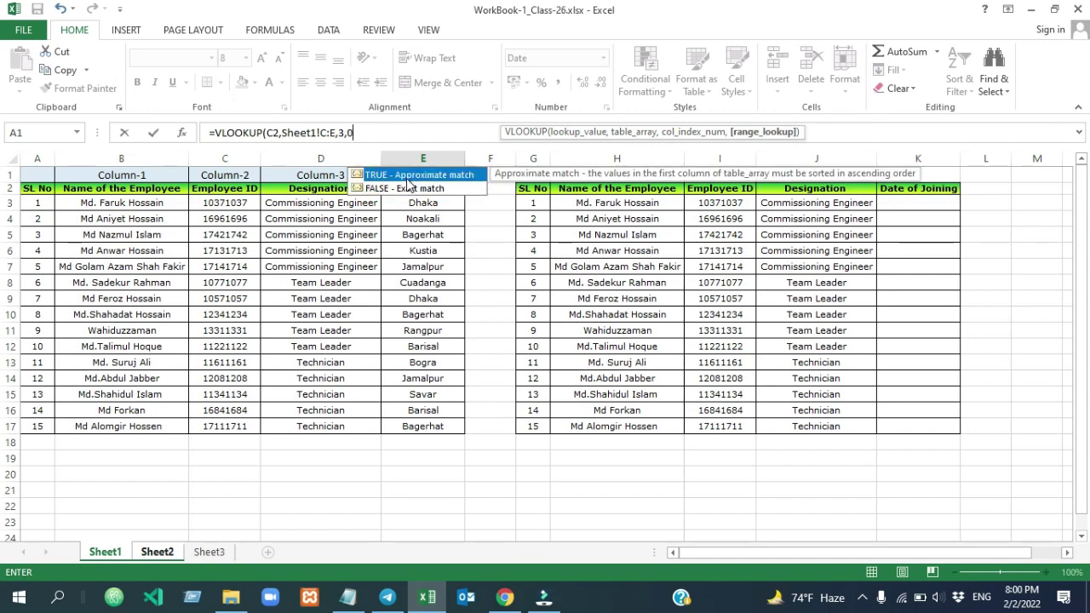
type(")")
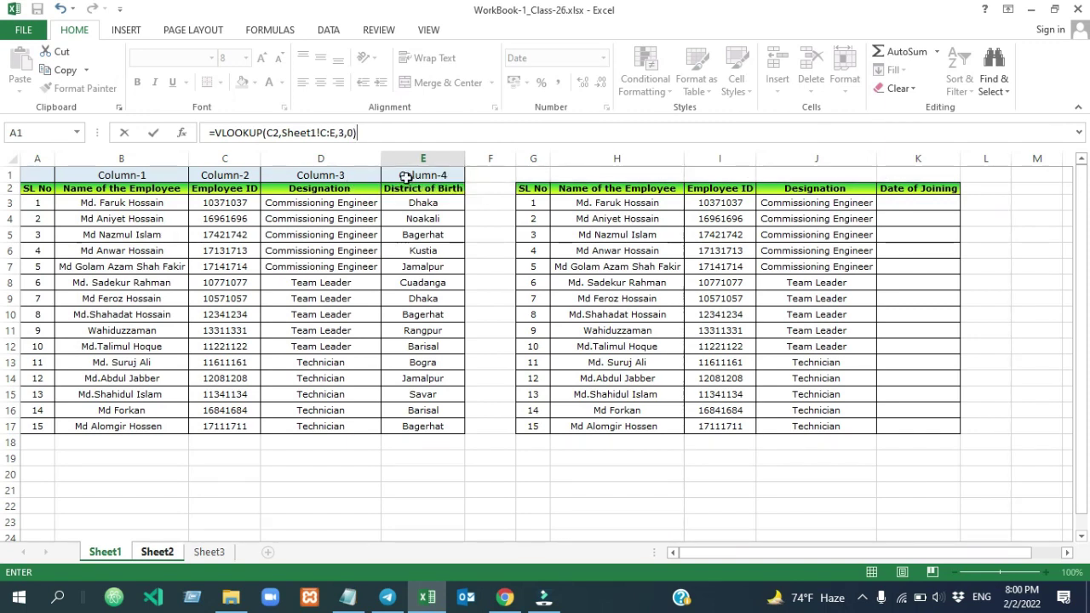
key("Return")
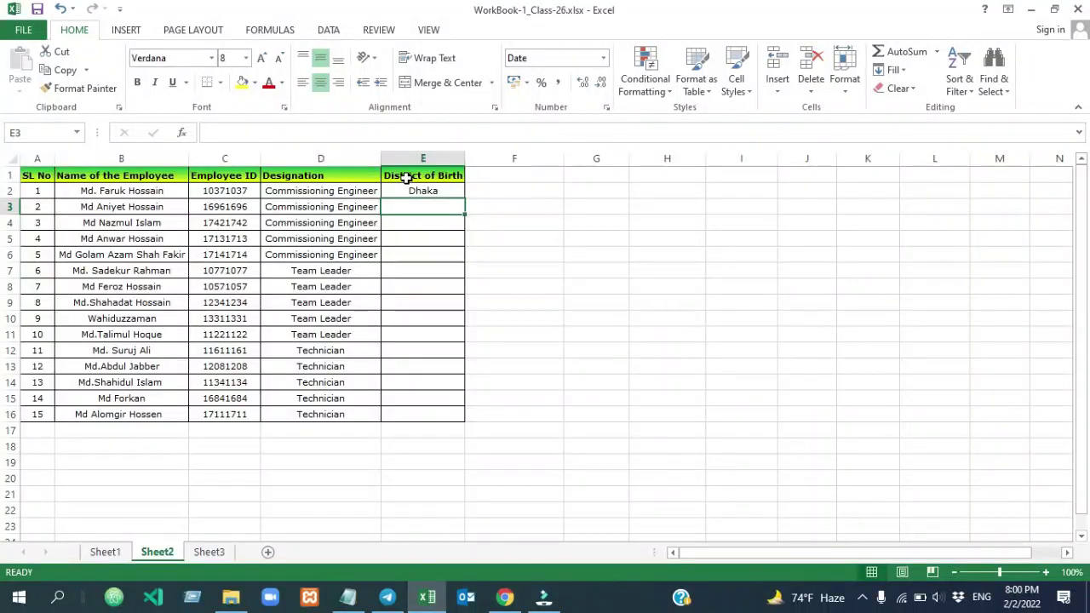
Copy E2's District of Birth lookup into E3:E16, then bring up Sheet1 for checking
left_click(441, 191)
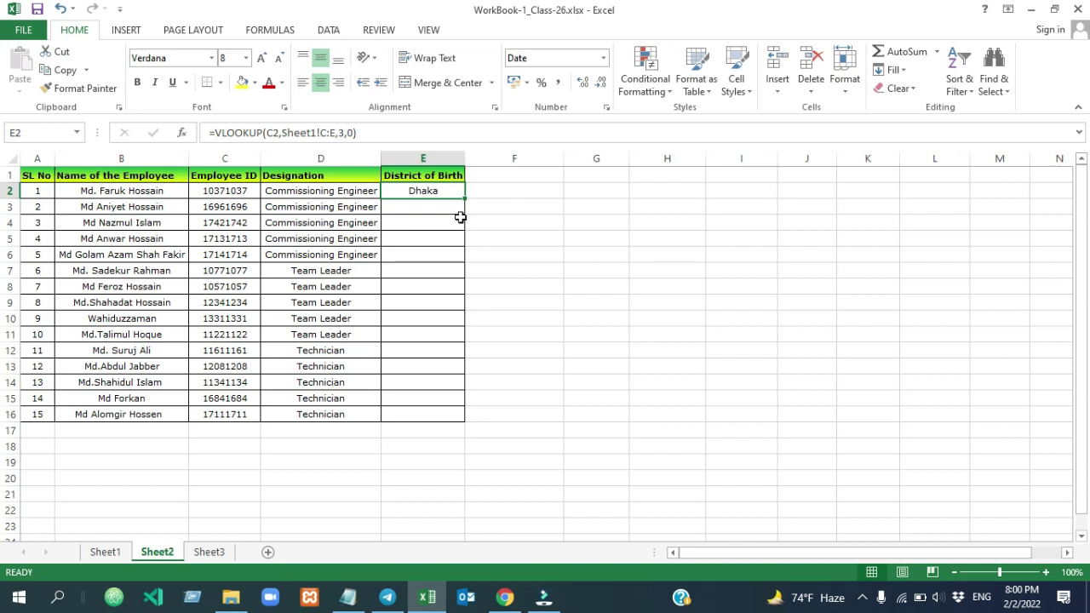
key("ctrl+c")
left_click(418, 206)
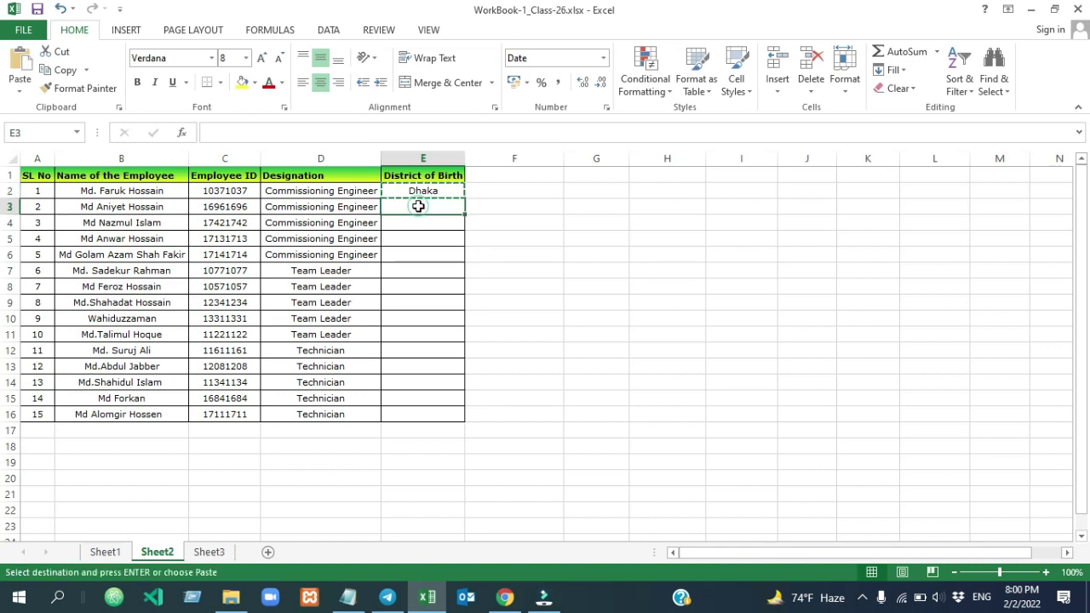
left_click_drag(419, 206, 413, 412)
key("ctrl+v")
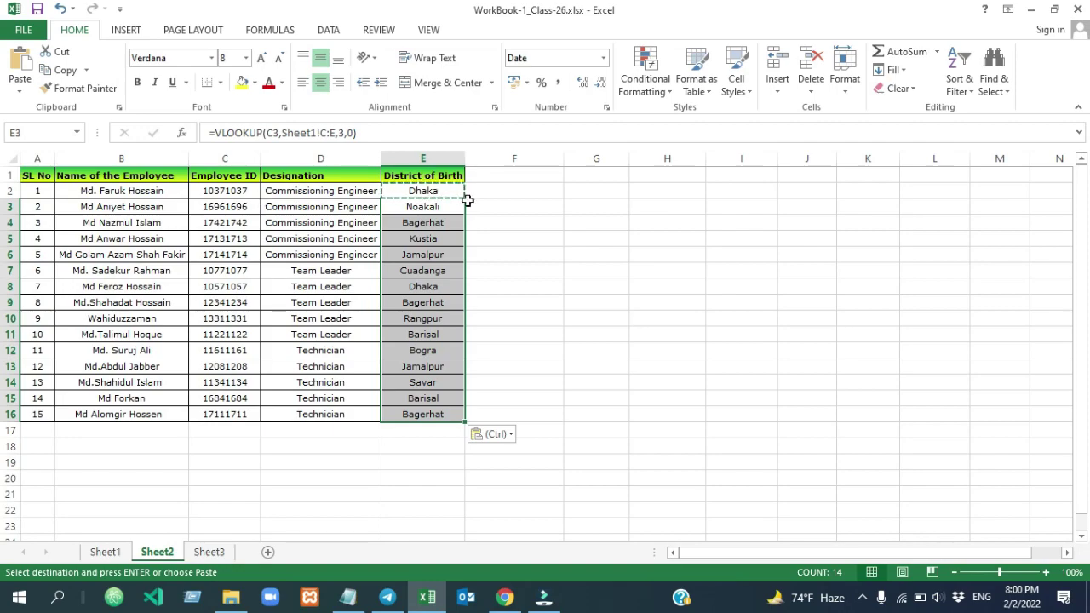
left_click(105, 552)
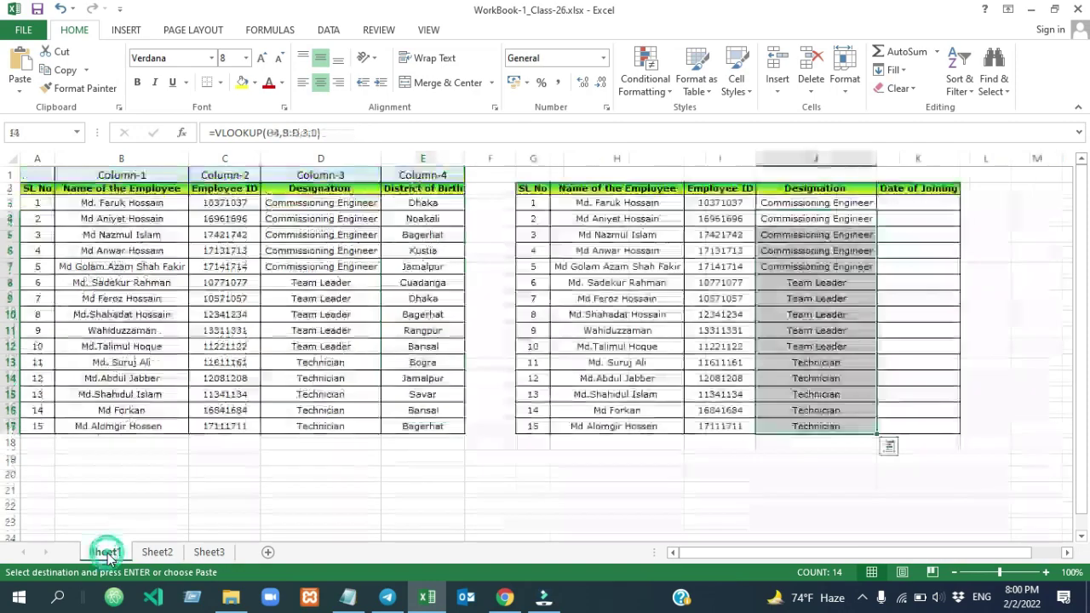
Check Sheet1's source districts (Dhaka, Bogra) against the matching employee's looked-up district on Sheet2
left_click(437, 203)
key("Down")
key("Down")
key("Down")
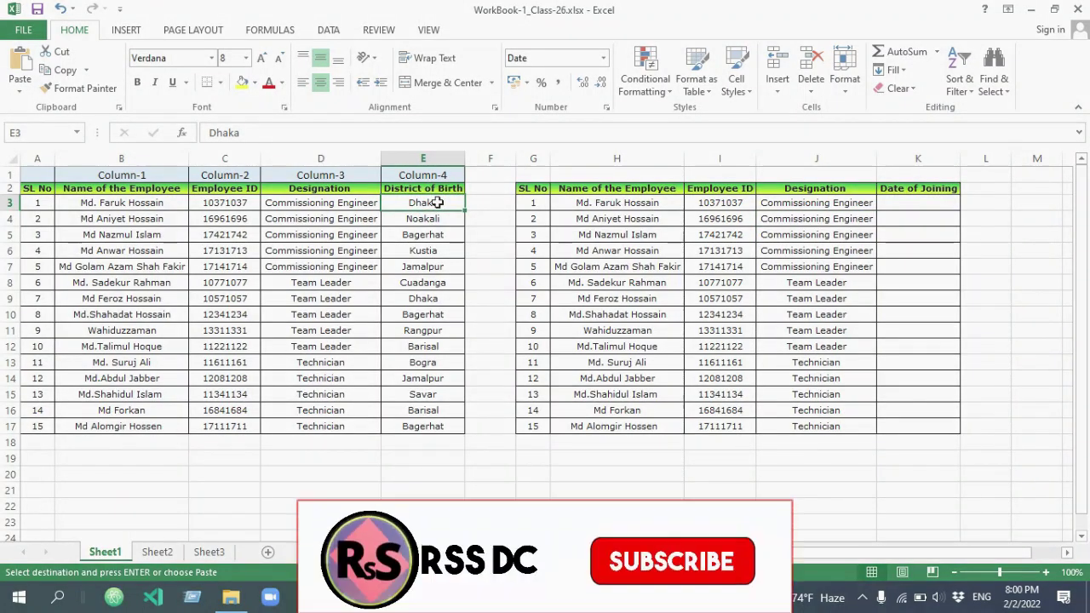
left_click(122, 362)
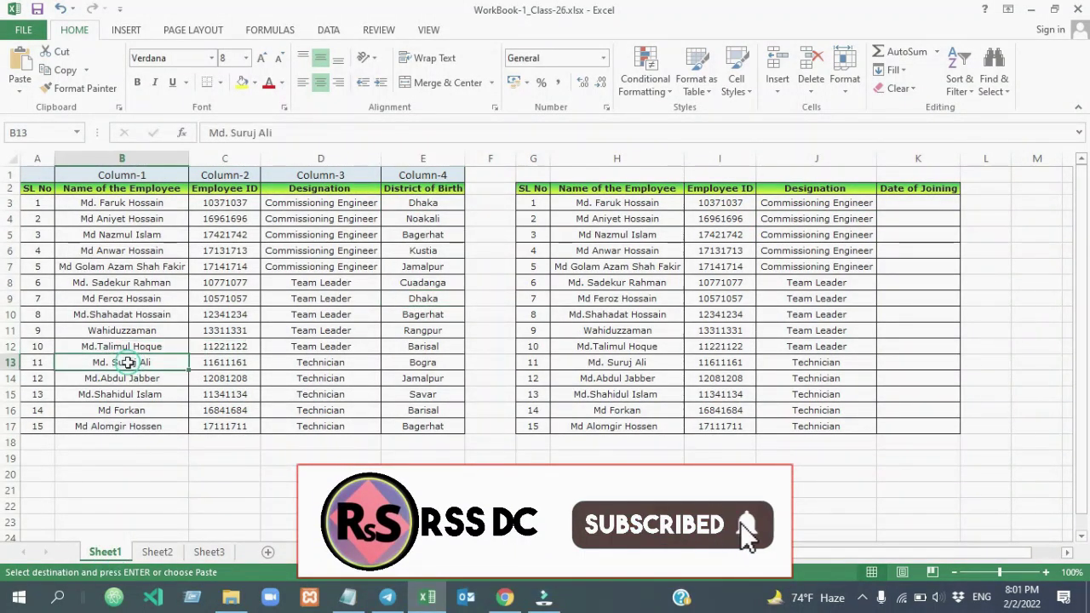
left_click(412, 362)
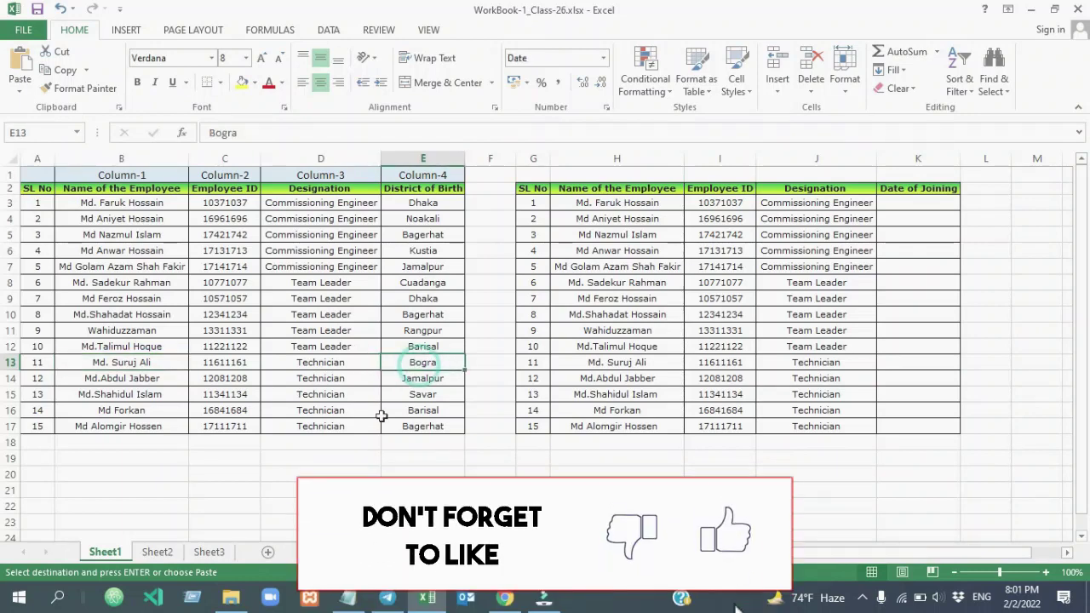
key("ctrl+Page_Down")
left_click(136, 349)
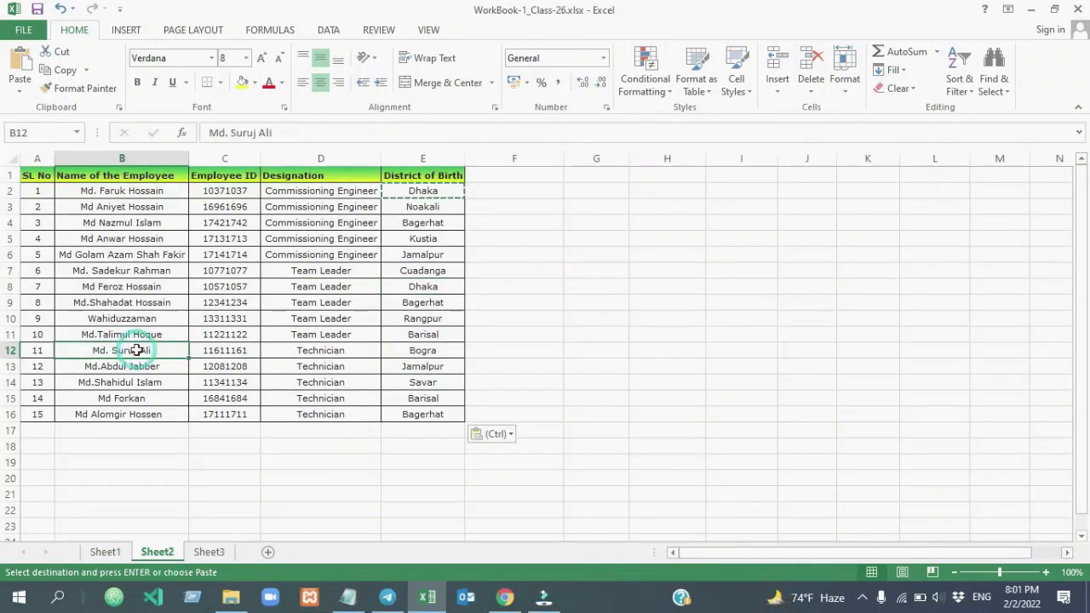
left_click(424, 349)
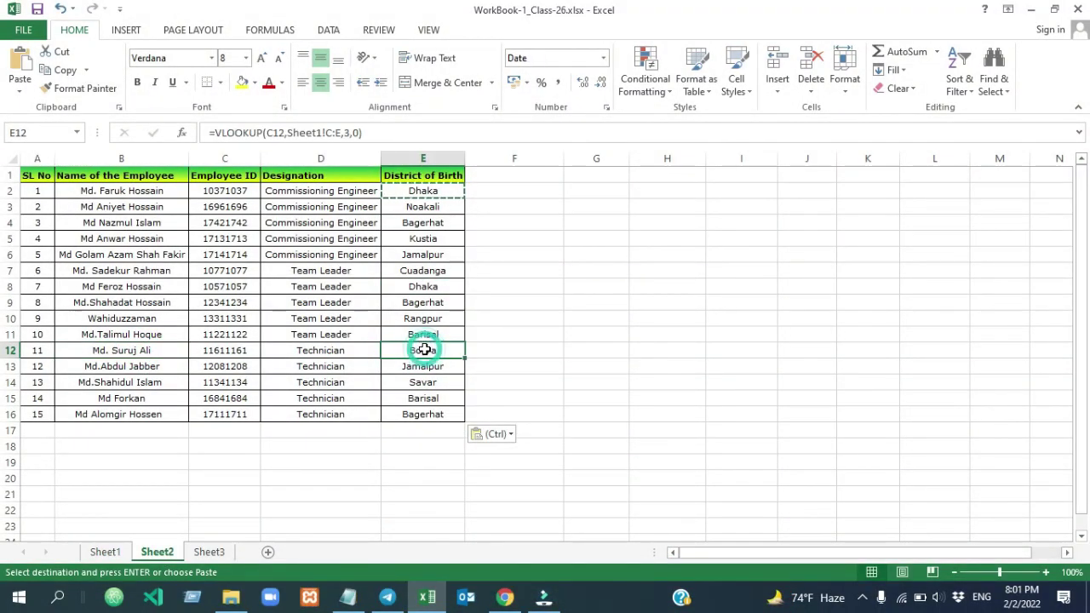